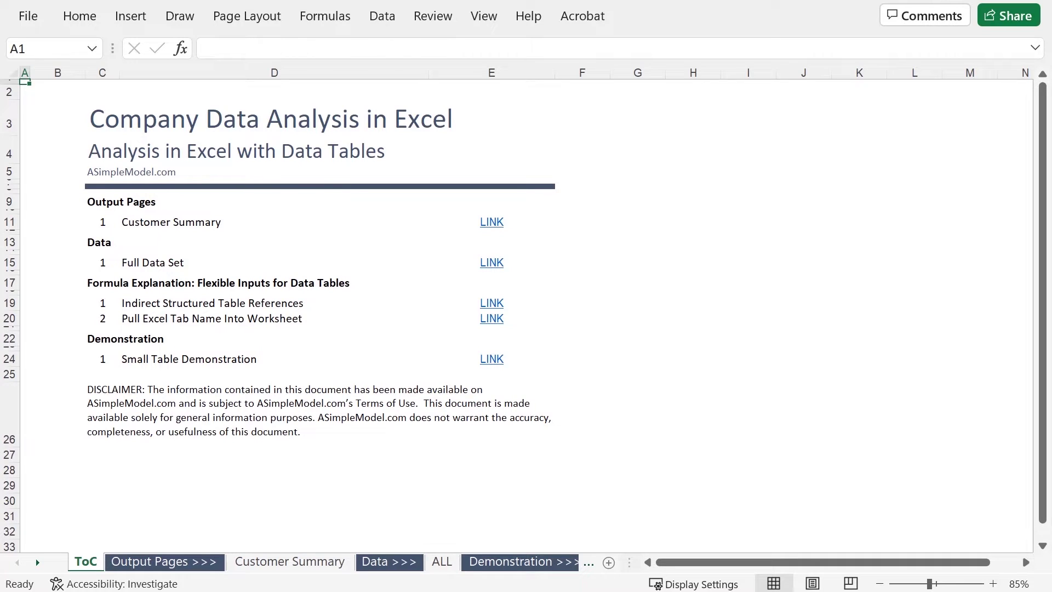
# Step: Move through the sheet tabs until the Small Table sheet is active
pyautogui.hotkey('ctrl', 'pagedown')
pyautogui.hotkey('ctrl', 'pagedown')
pyautogui.hotkey('ctrl', 'pagedown')
pyautogui.hotkey('ctrl', 'pagedown')
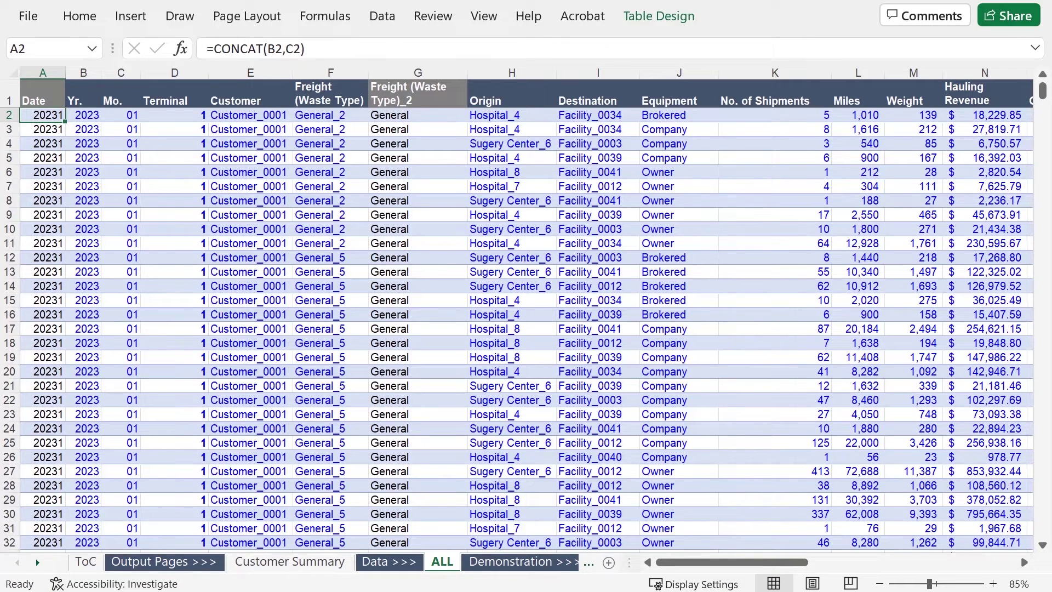
pyautogui.hotkey('ctrl', 'pagedown')
pyautogui.hotkey('ctrl', 'pagedown')
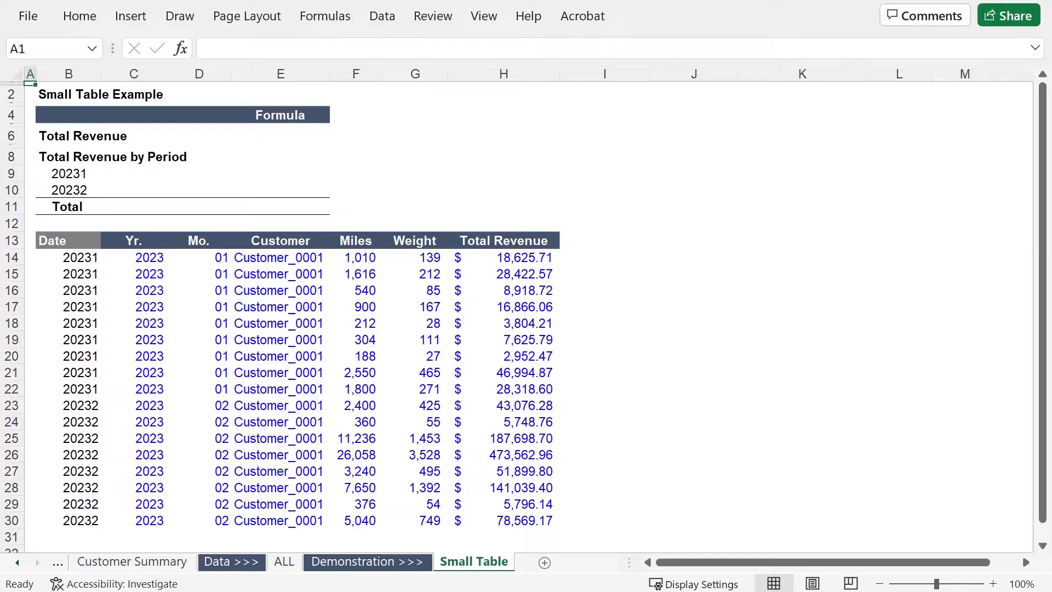
# Step: Convert the revenue data range at B14 into a table with headers
pyautogui.press('Down')
pyautogui.press('Down')
pyautogui.press('Down')
pyautogui.press('Down')
pyautogui.press('Down')
pyautogui.press('Down')
pyautogui.press('Down')
pyautogui.press('Down')
pyautogui.press('Down')
pyautogui.press('Down')
pyautogui.press('Right')
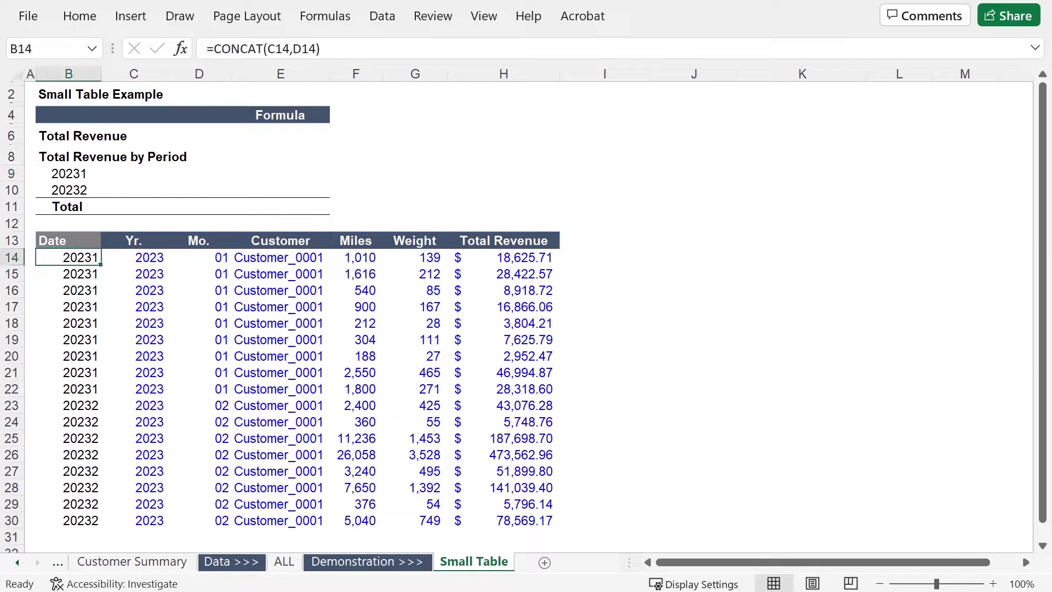
pyautogui.hotkey('ctrl', 't')
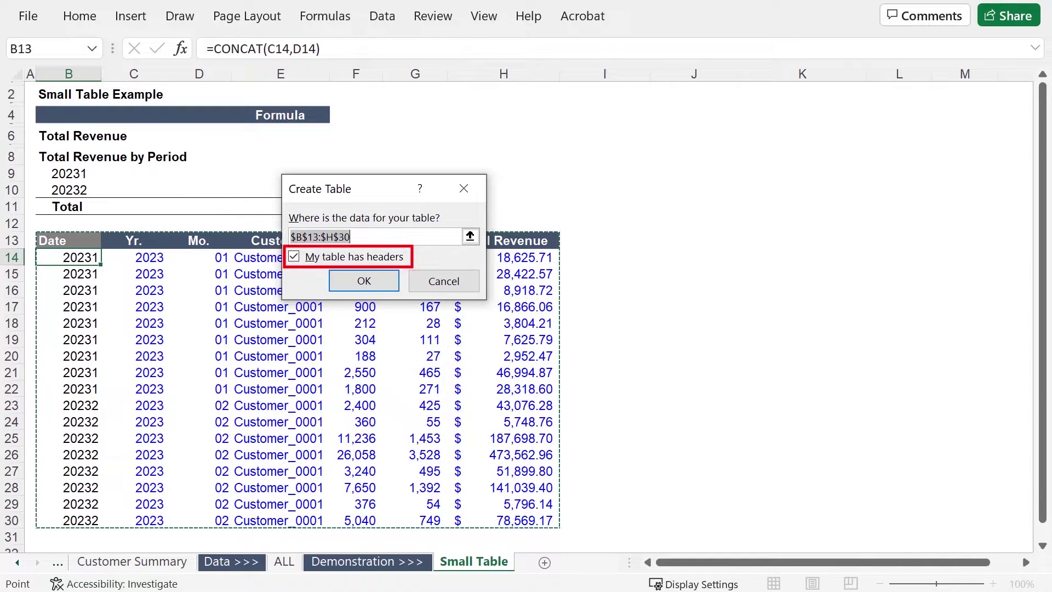
pyautogui.press('Return')
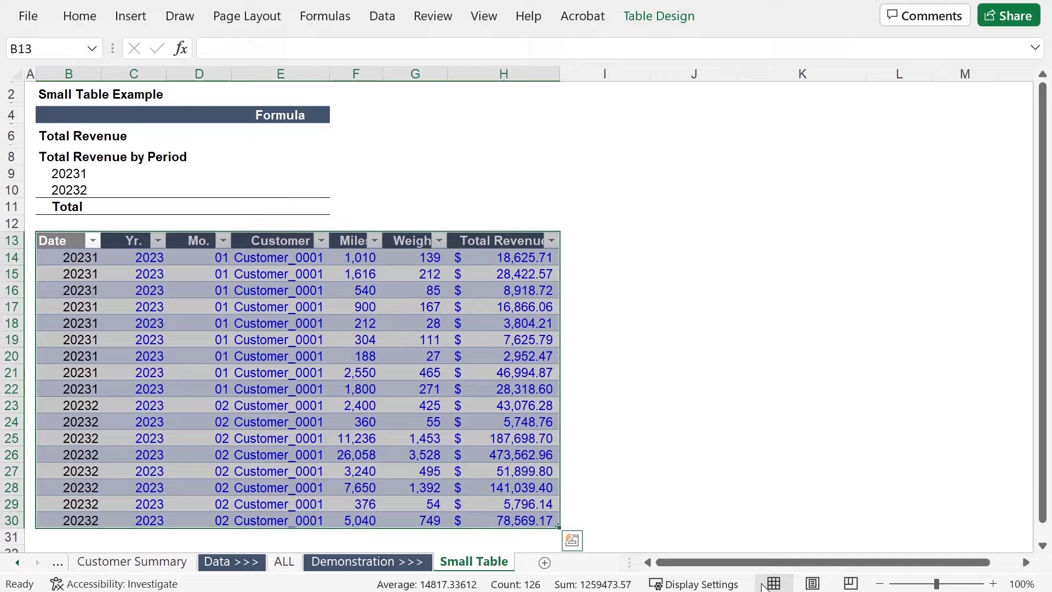
# Step: Rename the table from Table2 to Small_Table
pyautogui.click(684, 18)
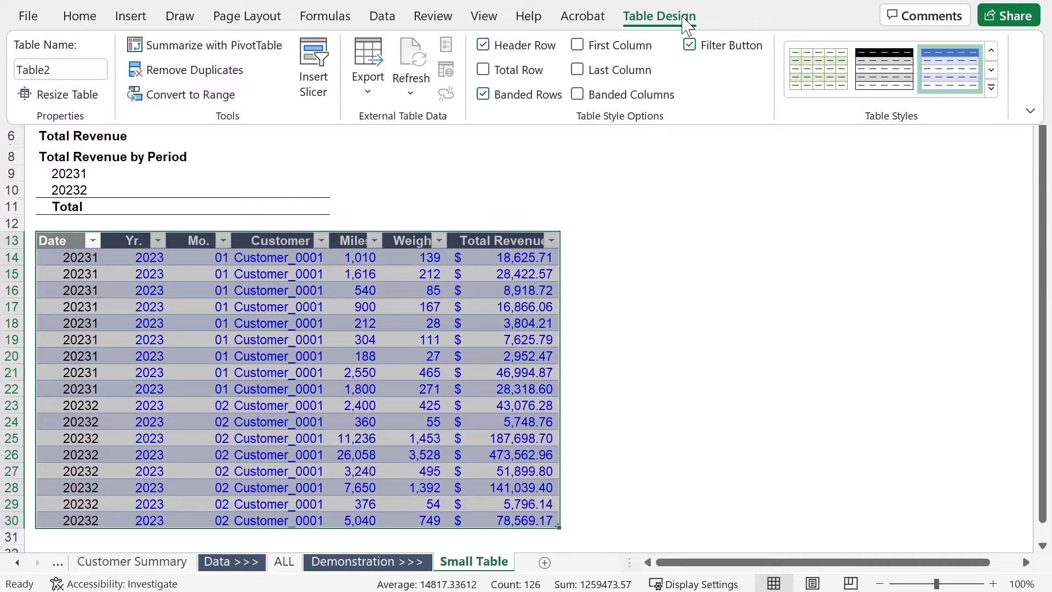
pyautogui.click(82, 71)
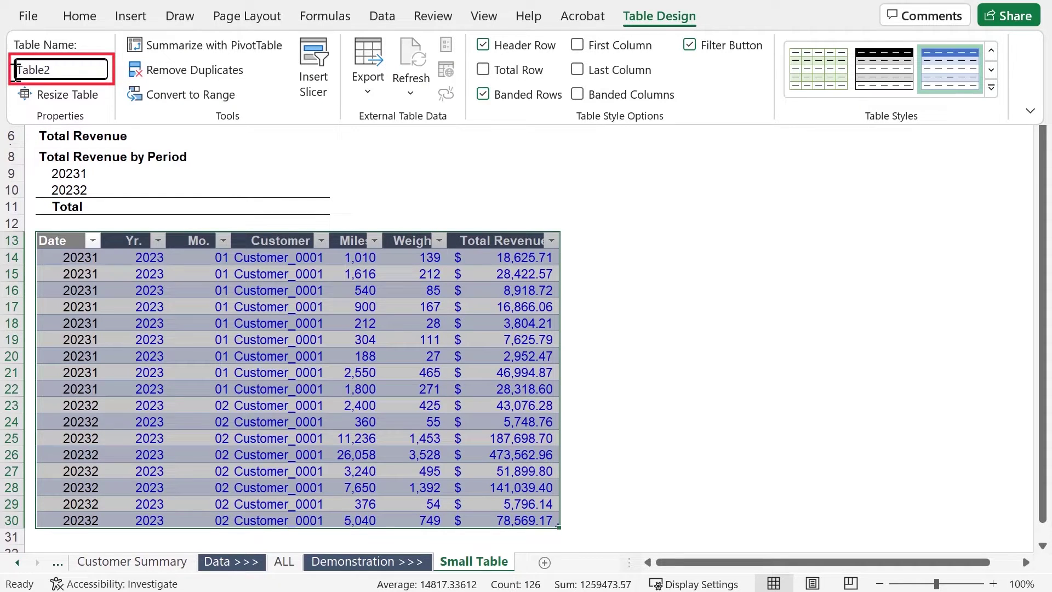
pyautogui.press('BackSpace')
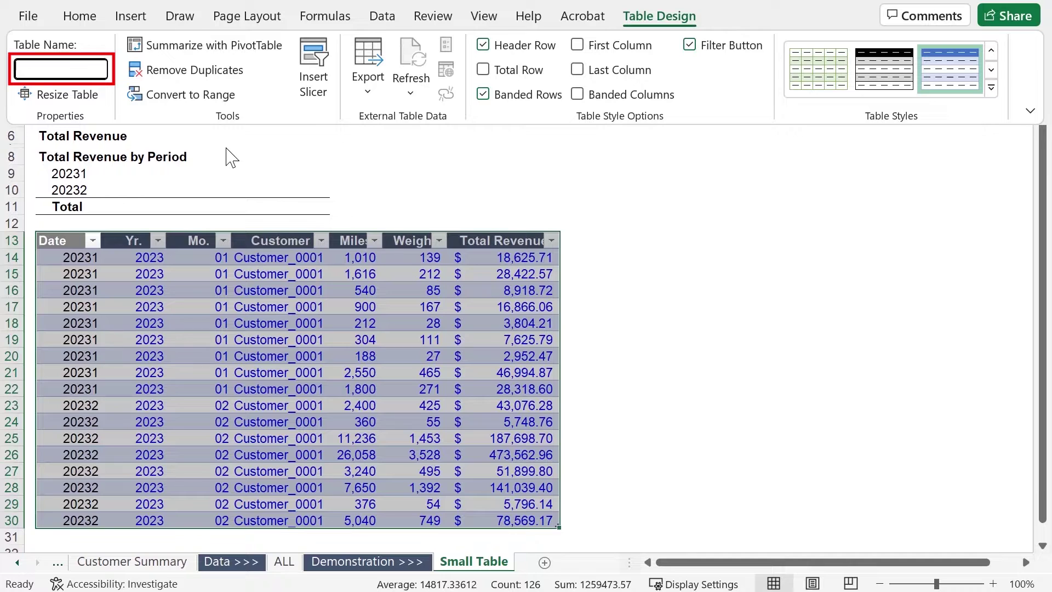
pyautogui.write('Small_Table')
pyautogui.press('Return')
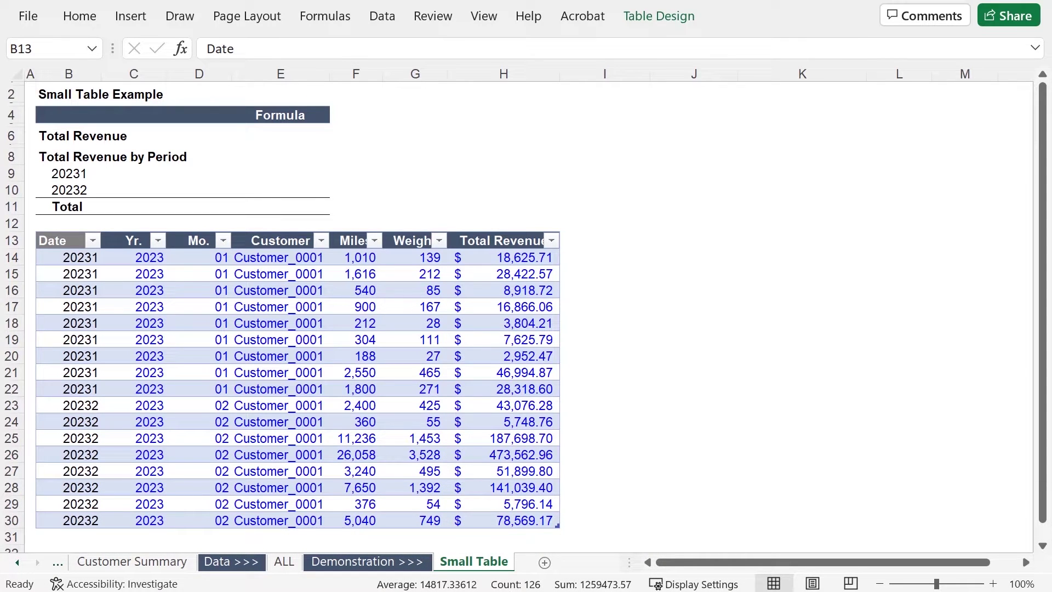
# Step: Enter =SUM(Small_Table[Total Revenue]) in E6, giving $1,149,920
pyautogui.click(280, 136)
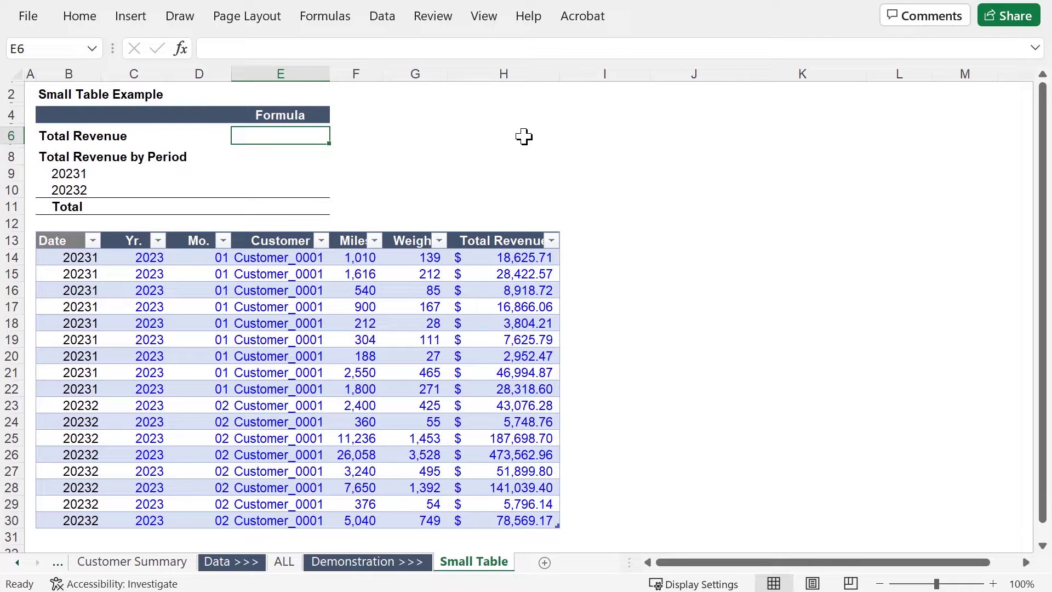
pyautogui.write('=SUM(')
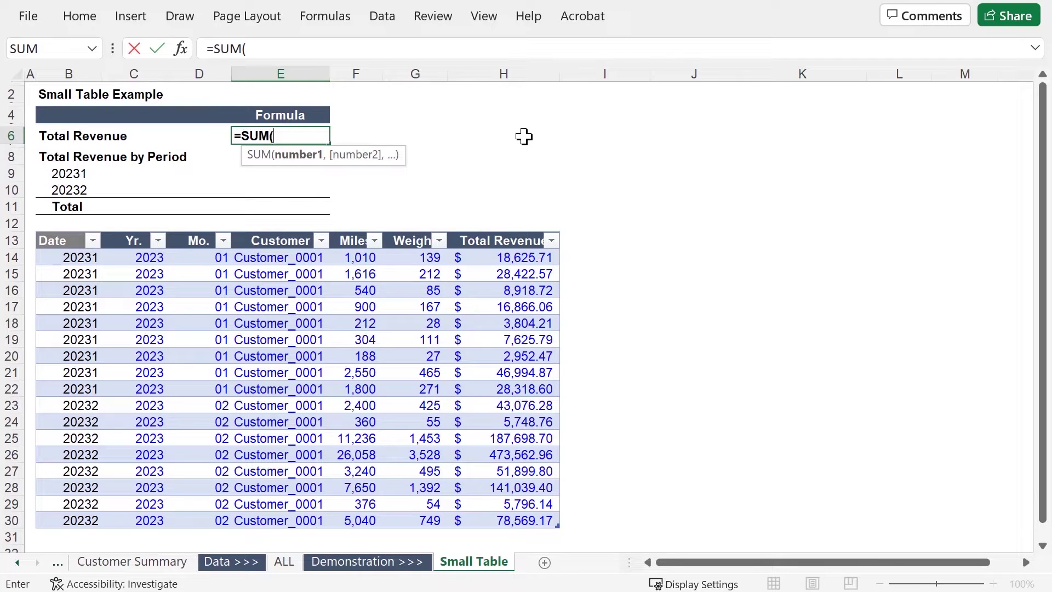
pyautogui.write('Small')
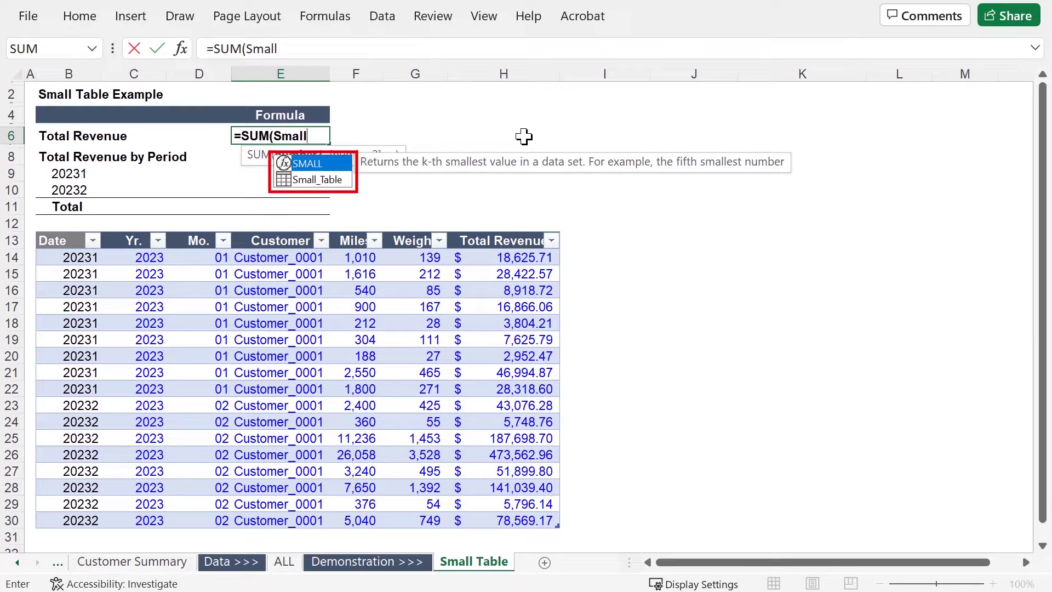
pyautogui.press('Down')
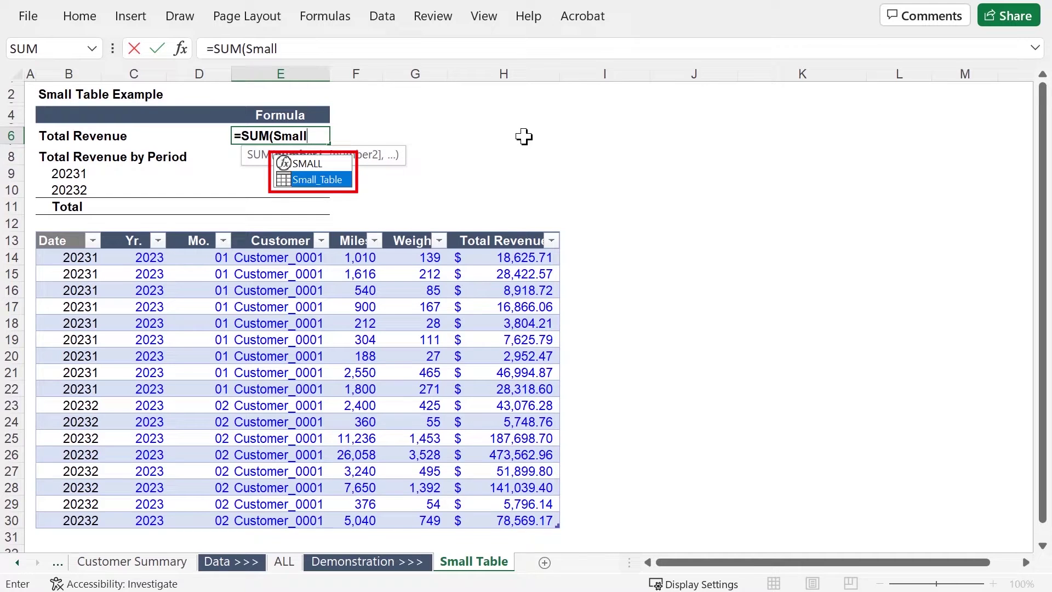
pyautogui.press('Tab')
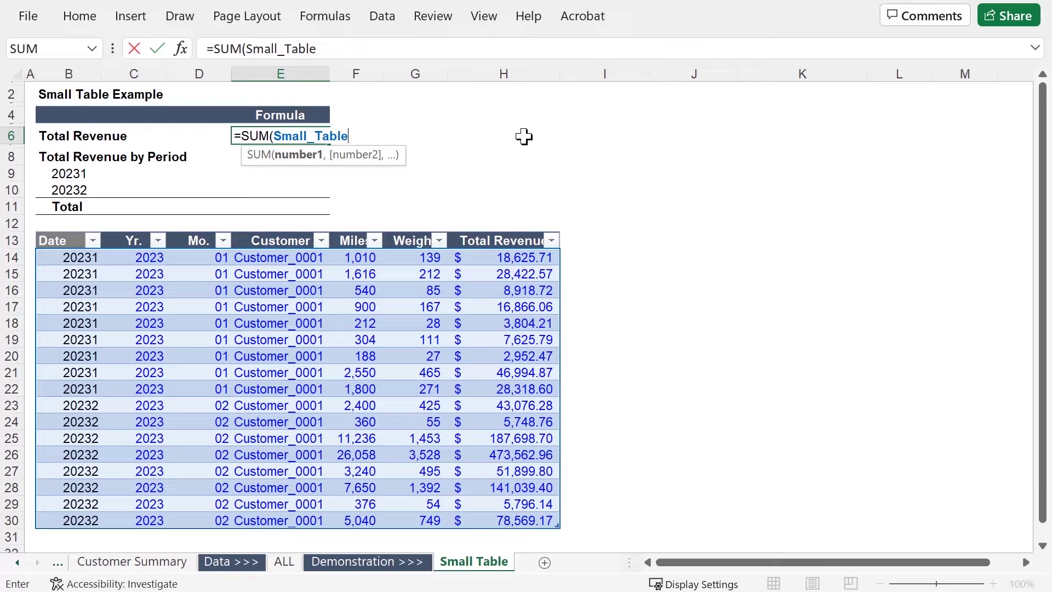
pyautogui.write('[')
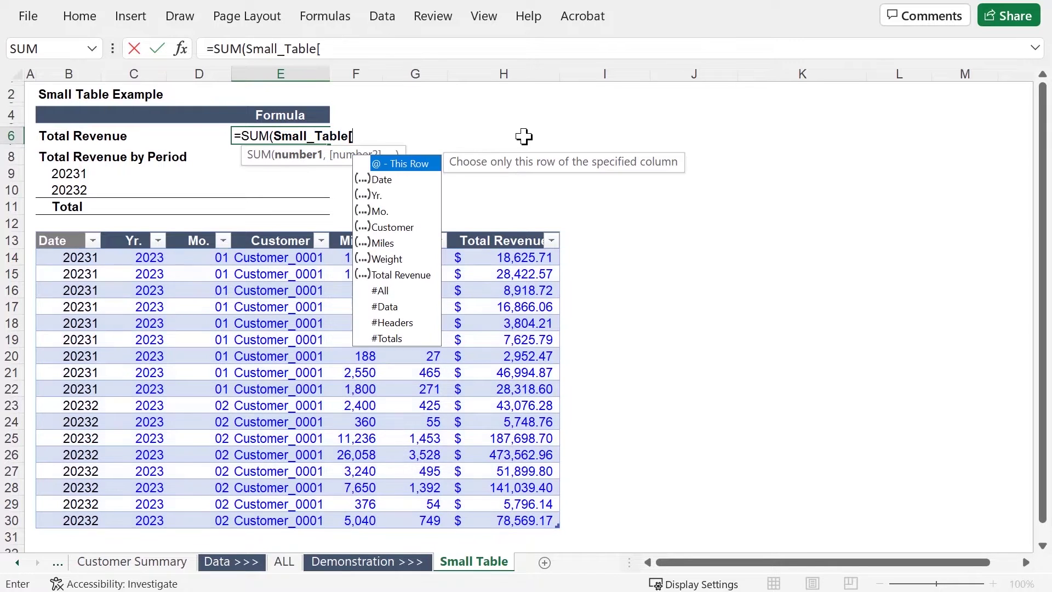
pyautogui.write('T')
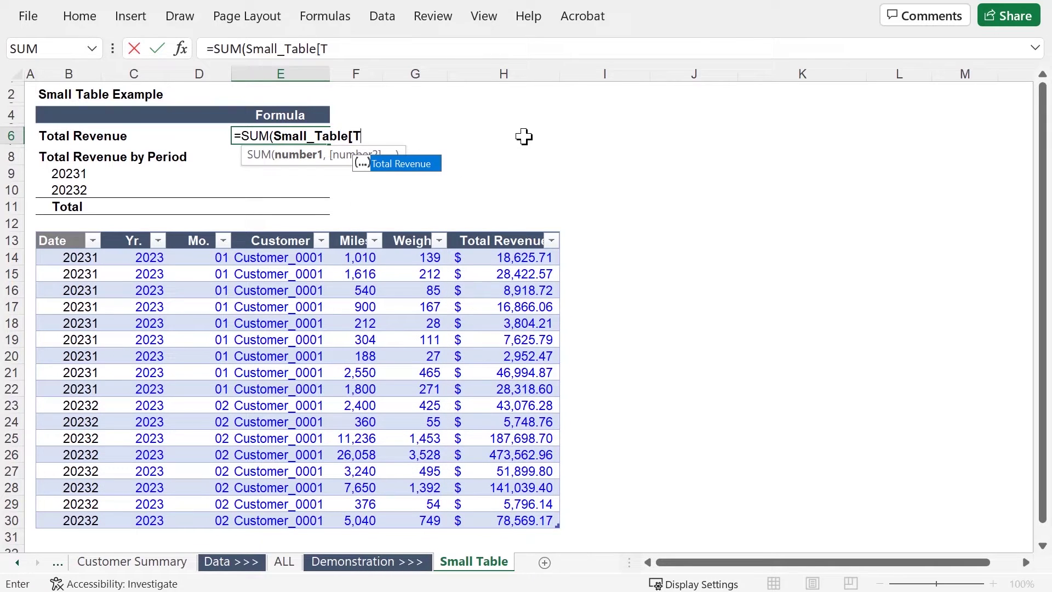
pyautogui.press('Tab')
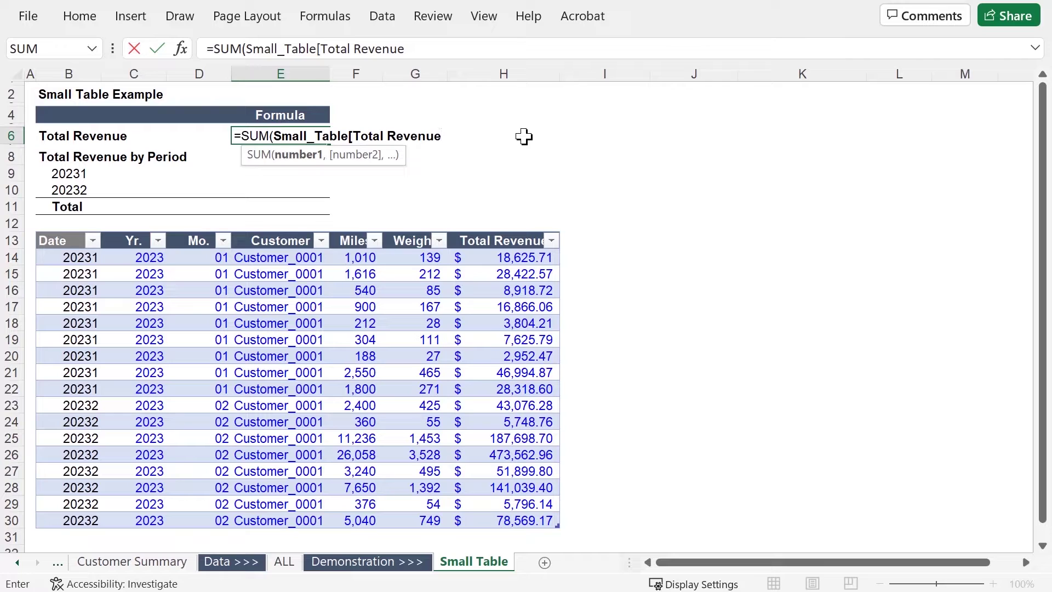
pyautogui.write(']')
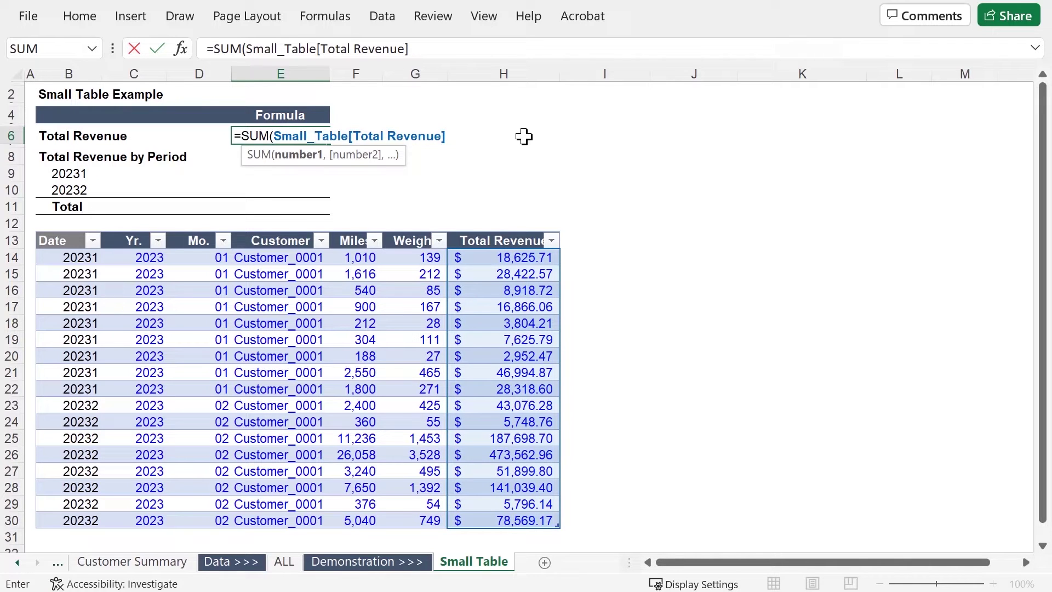
pyautogui.write(')')
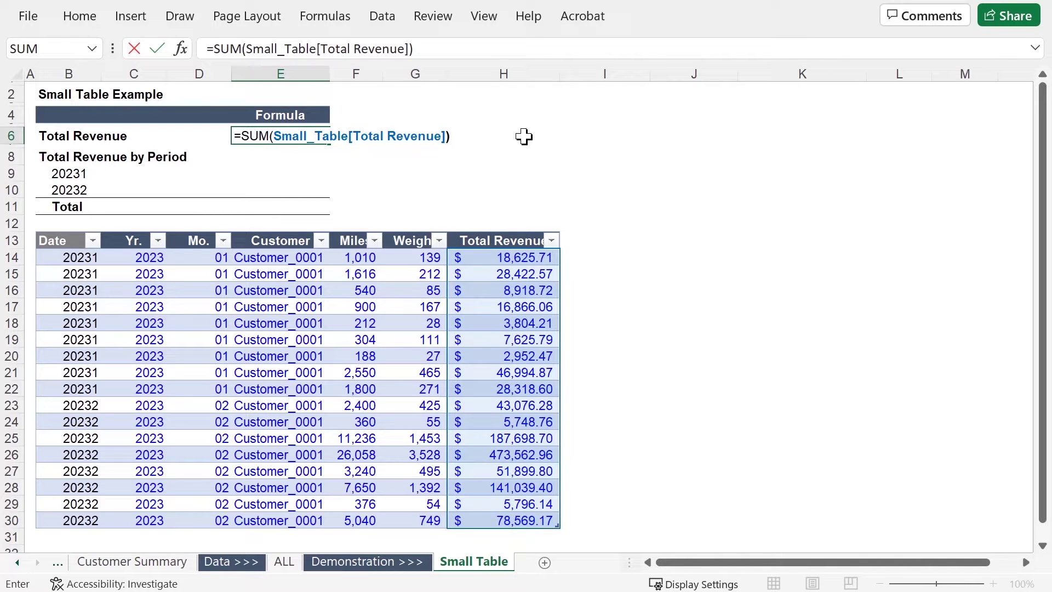
pyautogui.press('Return')
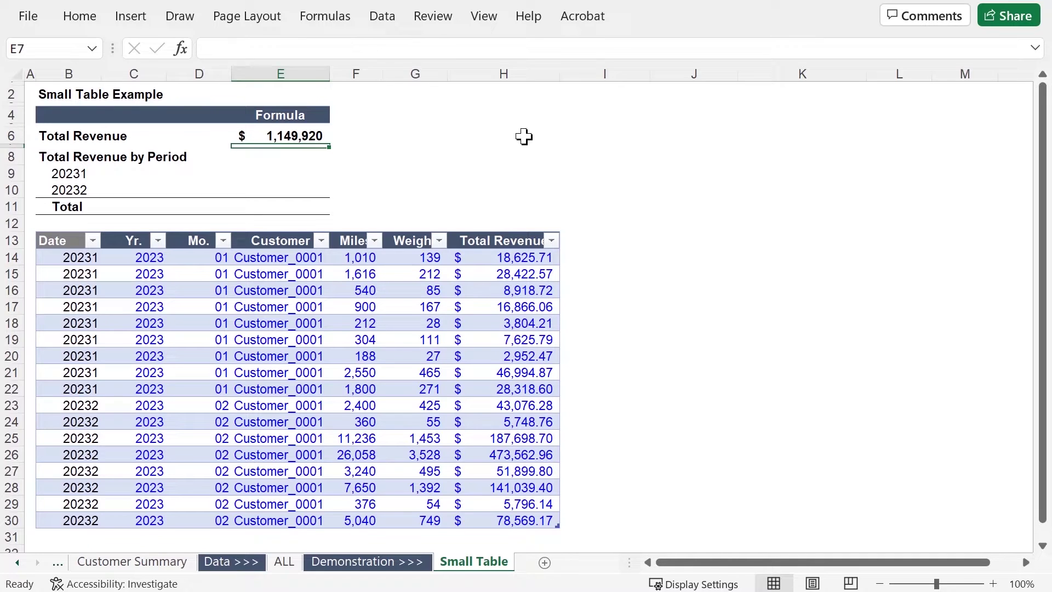
# Step: Select the Total Revenue column values to confirm the status-bar sum matches
pyautogui.press('Right')
pyautogui.press('Right')
pyautogui.press('Right')
pyautogui.press('Down')
pyautogui.press('Down')
pyautogui.press('Down')
pyautogui.press('Down')
pyautogui.press('Down')
pyautogui.press('Down')
pyautogui.press('Down')
pyautogui.hotkey('ctrl', 'shift', 'Down')
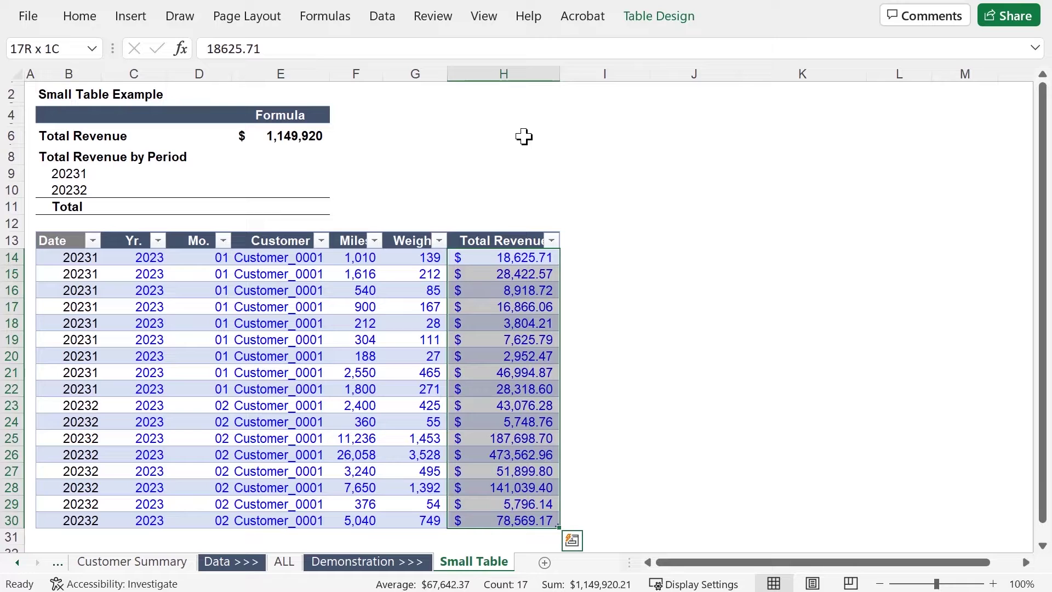
pyautogui.press('Up')
pyautogui.press('Up')
pyautogui.press('Up')
pyautogui.press('Up')
pyautogui.press('Up')
pyautogui.press('Up')
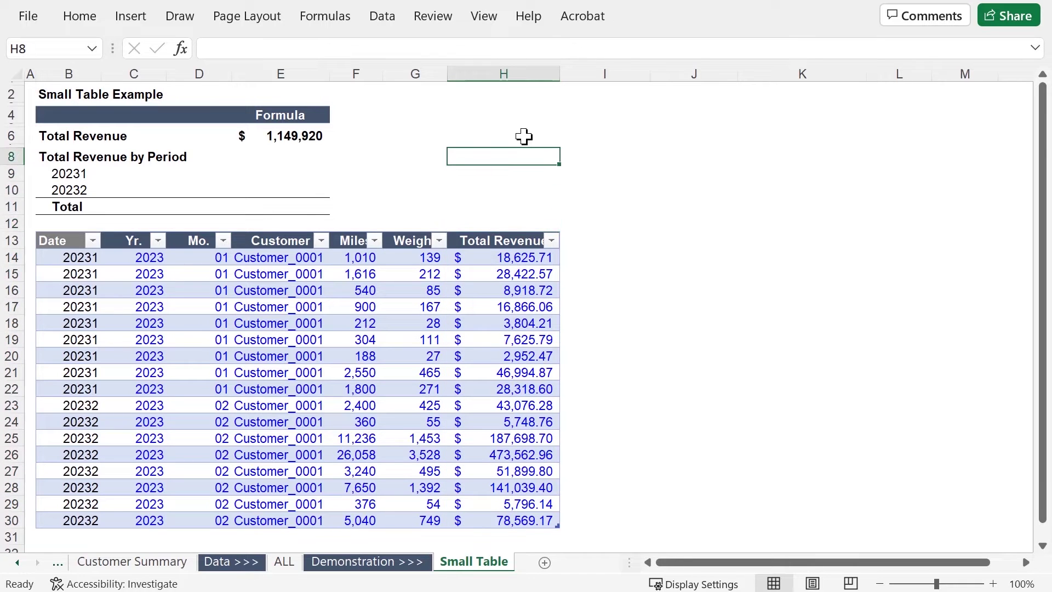
# Step: Start a SUMIFS in E9 with Small_Table[Total Revenue] as the sum range
pyautogui.press('Left')
pyautogui.press('Left')
pyautogui.press('Left')
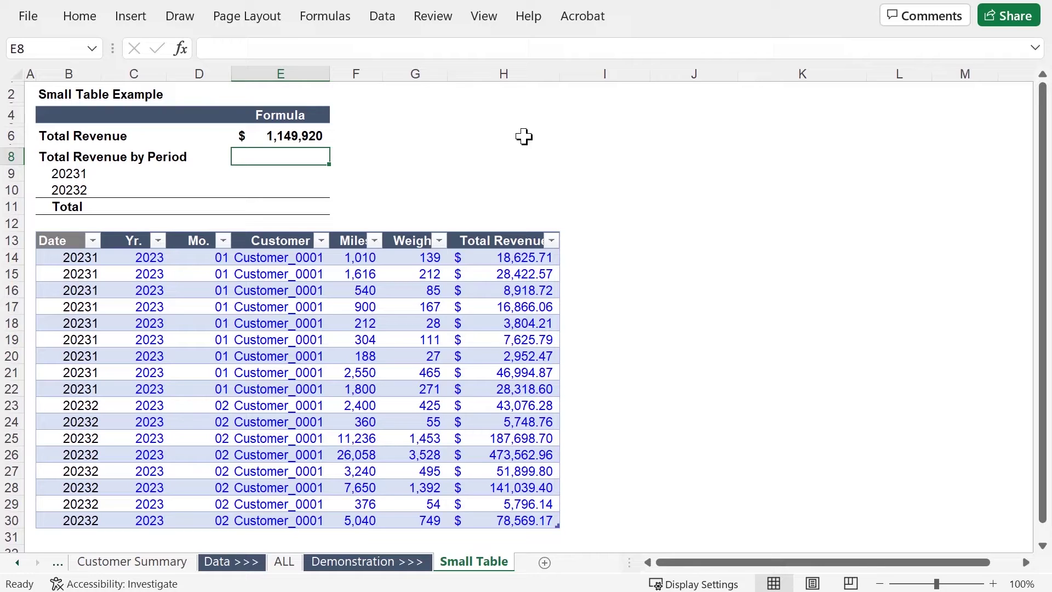
pyautogui.press('Down')
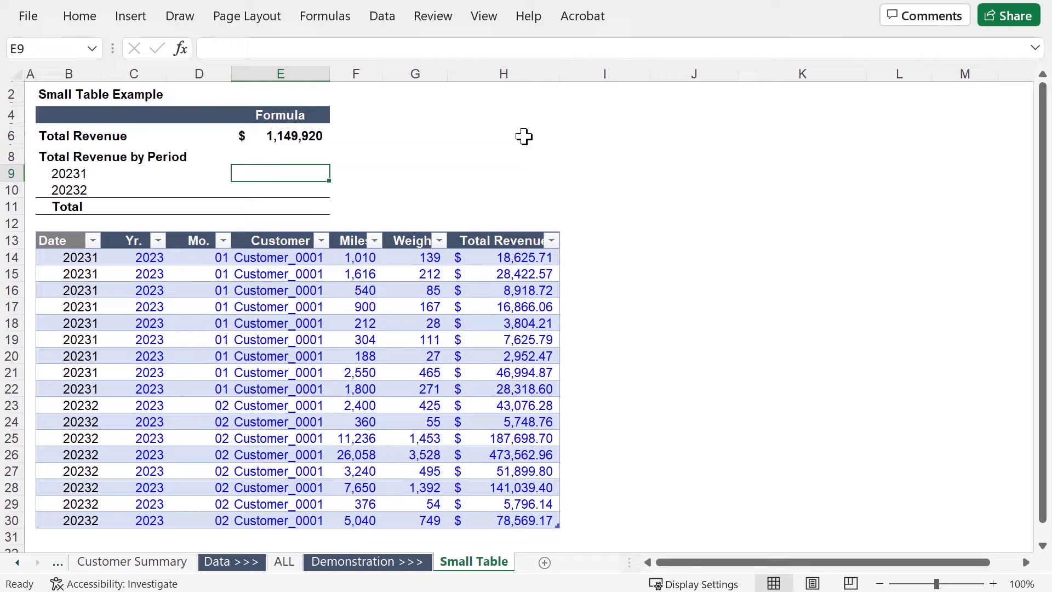
pyautogui.write('=')
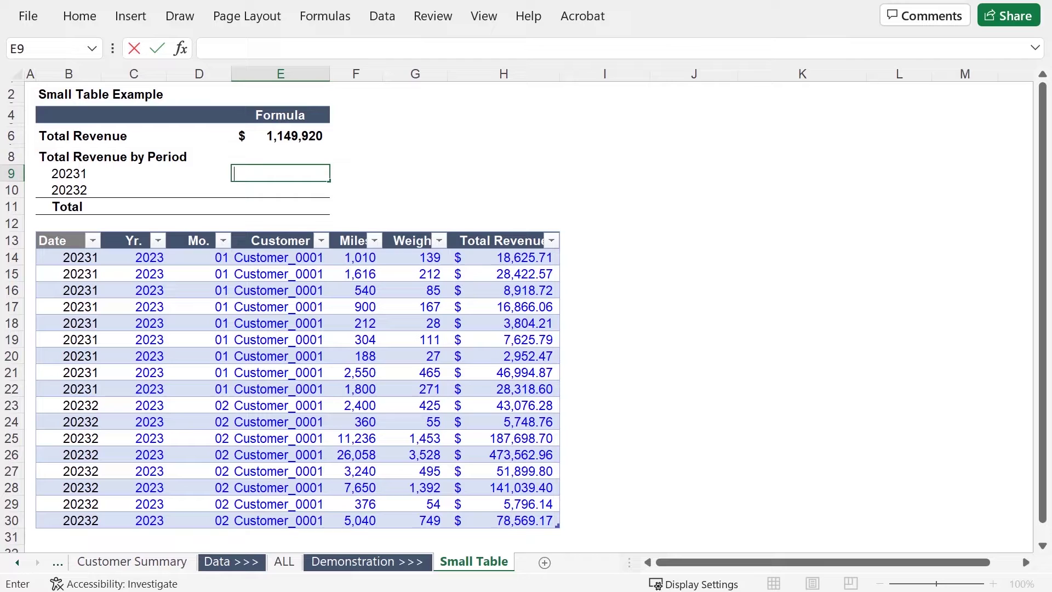
pyautogui.write('=SUMIF')
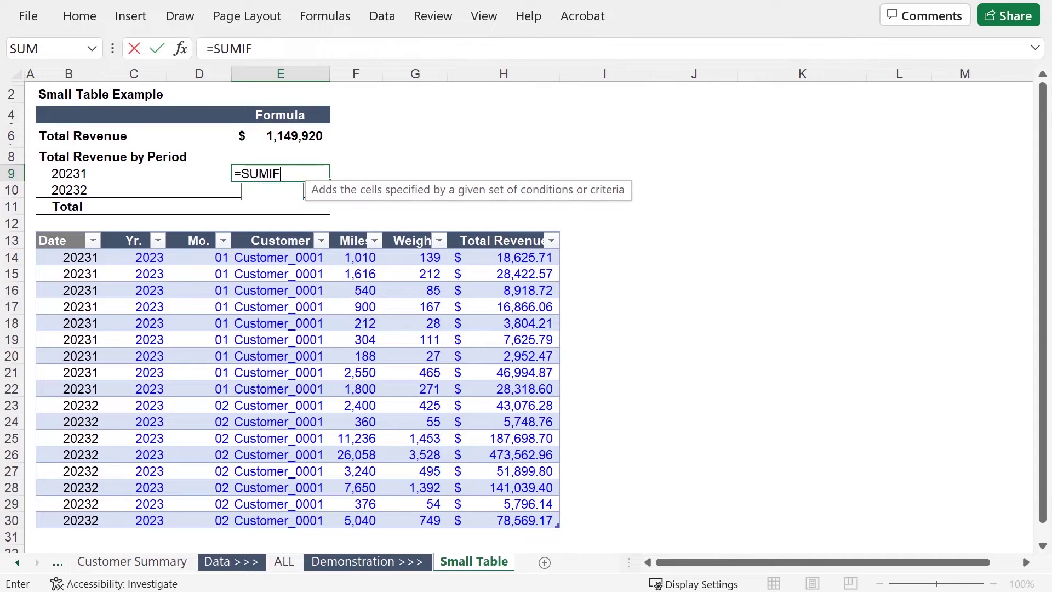
pyautogui.write('S(')
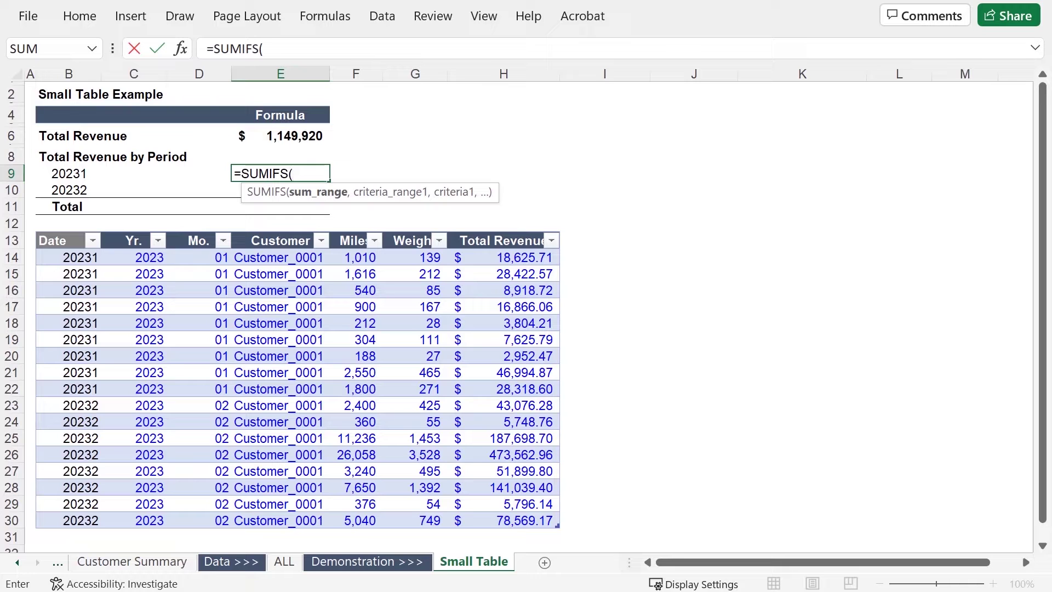
pyautogui.write('S')
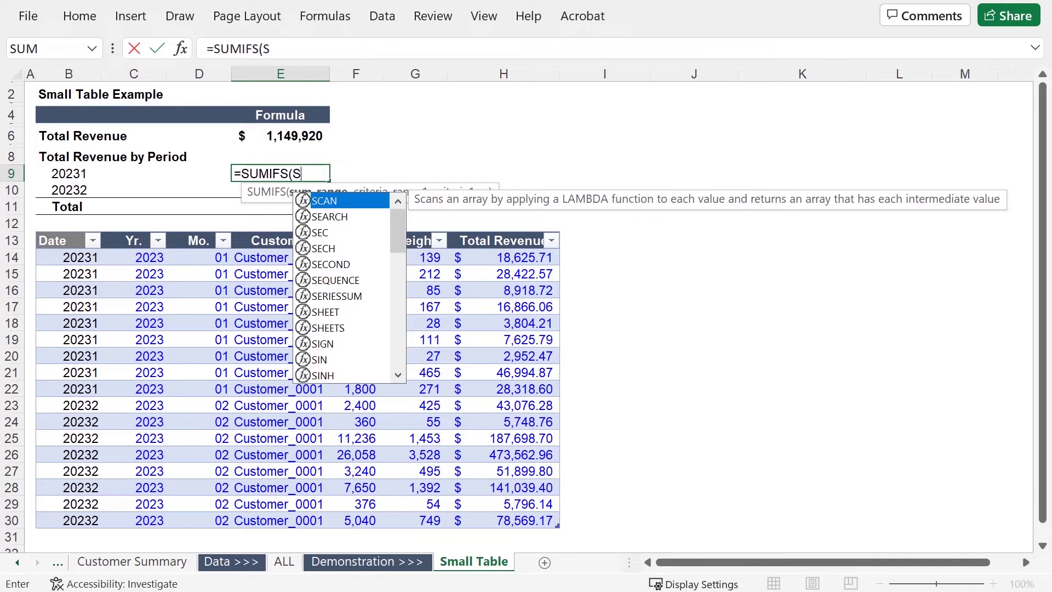
pyautogui.write('M')
pyautogui.press('Down')
pyautogui.press('Tab')
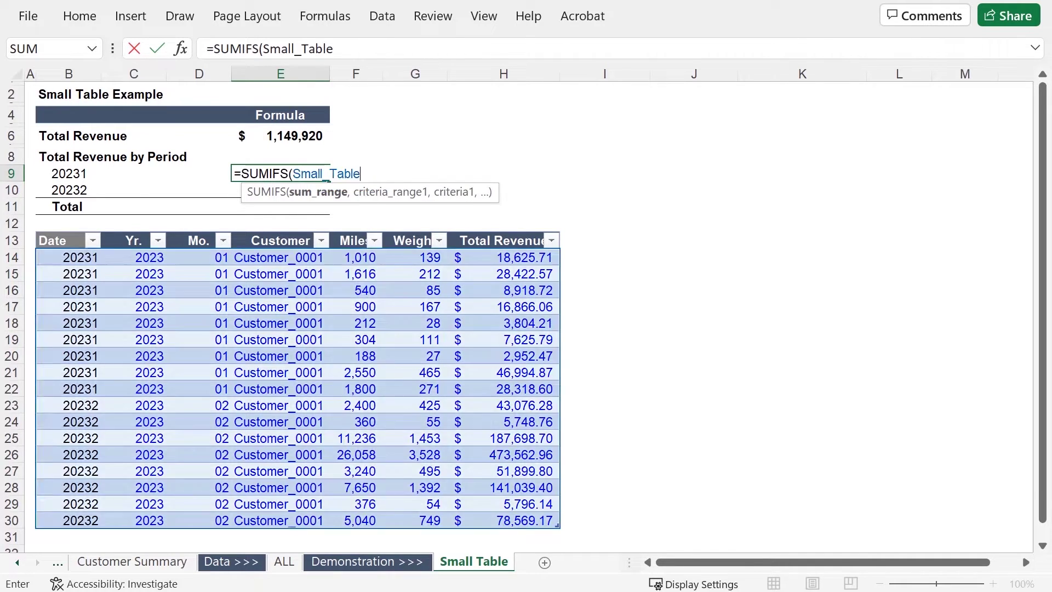
pyautogui.write('[Tot')
pyautogui.press('Tab')
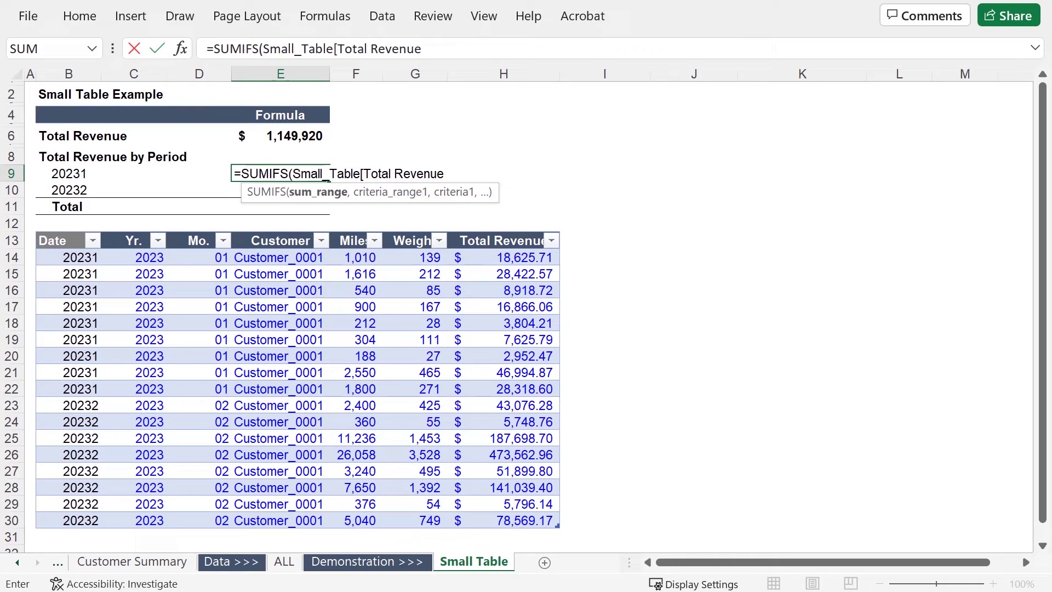
pyautogui.write('],')
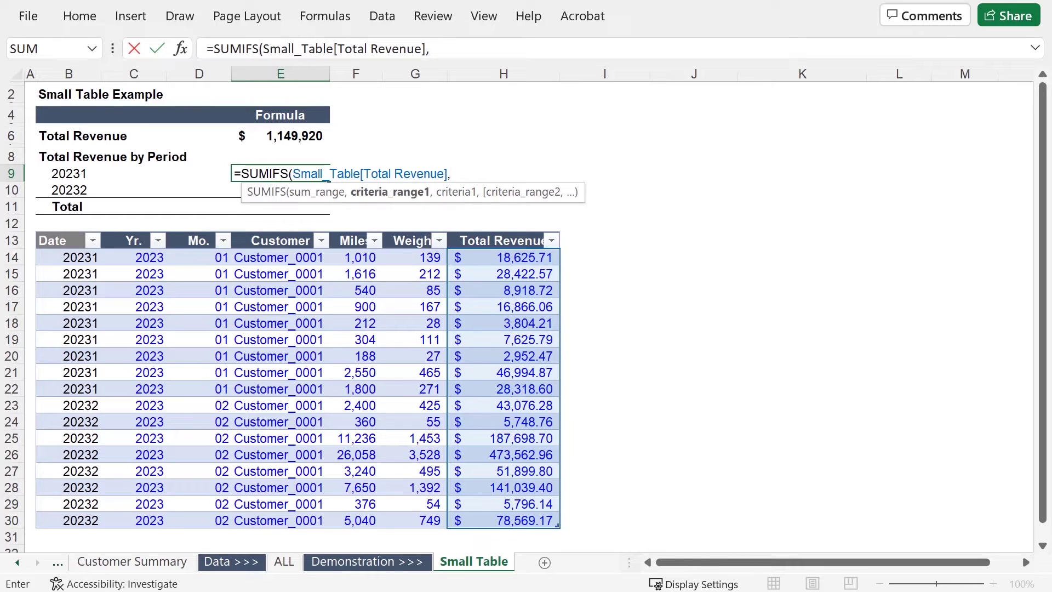
# Step: Add Small_Table[Date] matching B9 as the criterion, returning $162,529 for 20231
pyautogui.write('S')
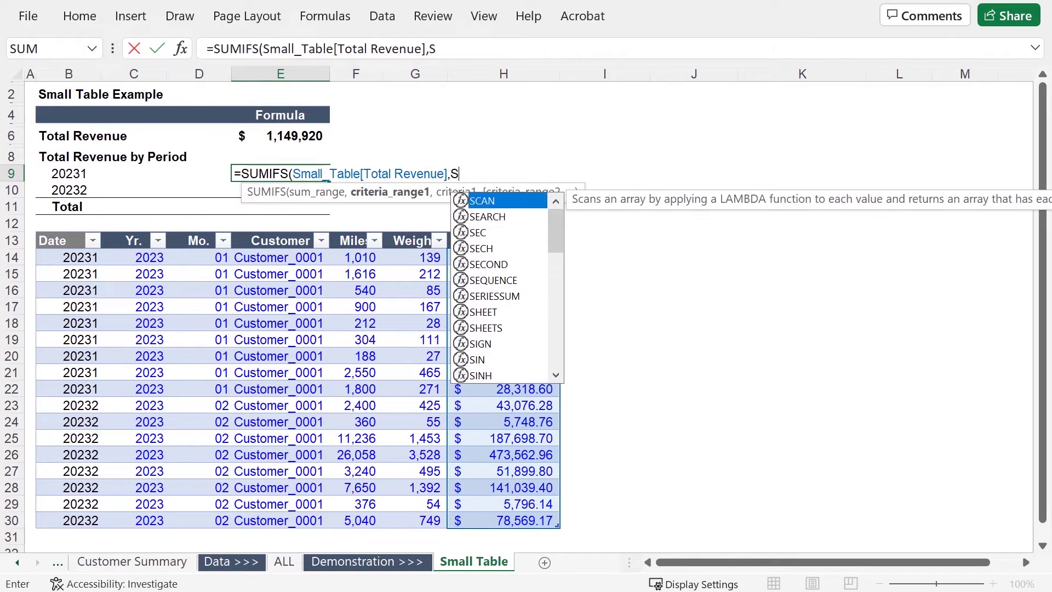
pyautogui.write('mall')
pyautogui.press('Down')
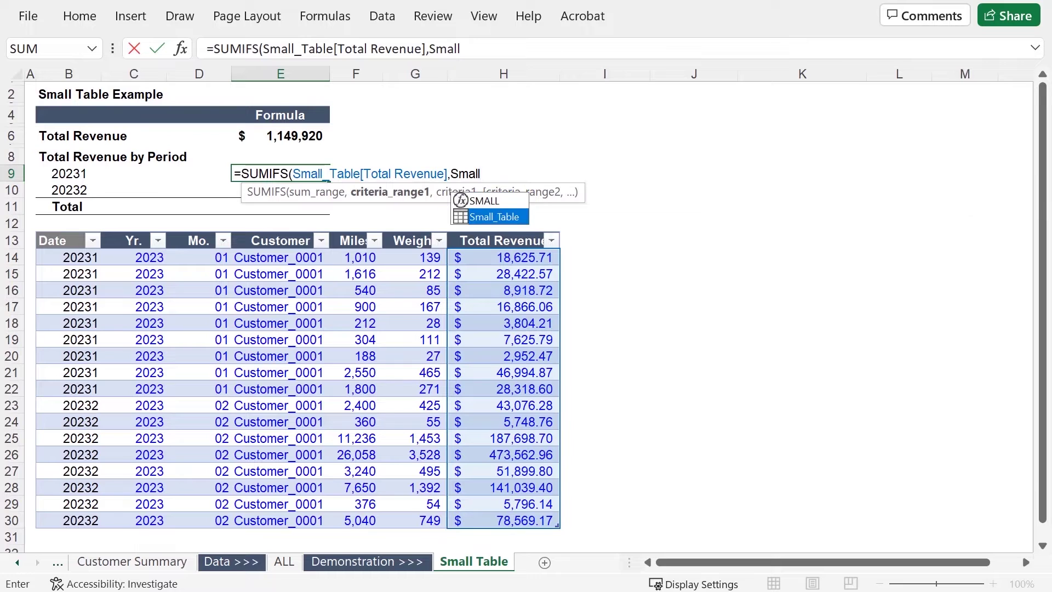
pyautogui.press('Tab')
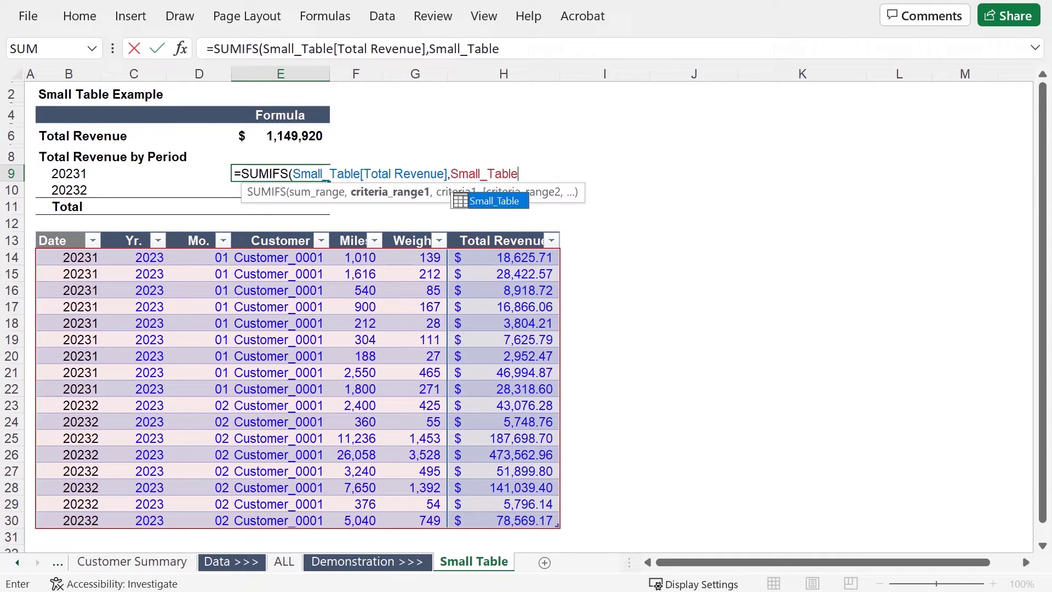
pyautogui.write('[Date')
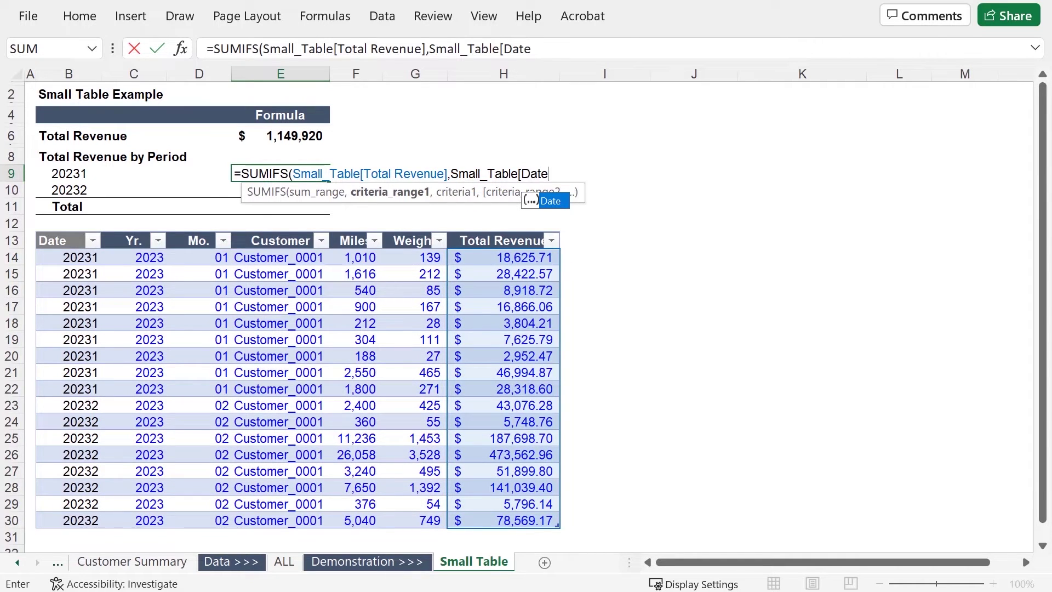
pyautogui.write(']')
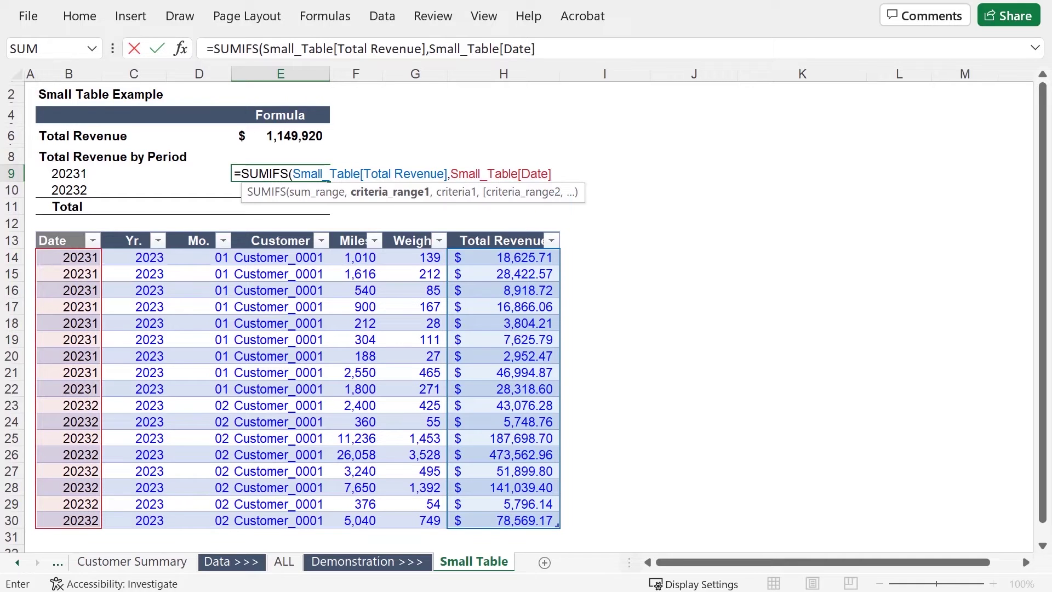
pyautogui.write(',')
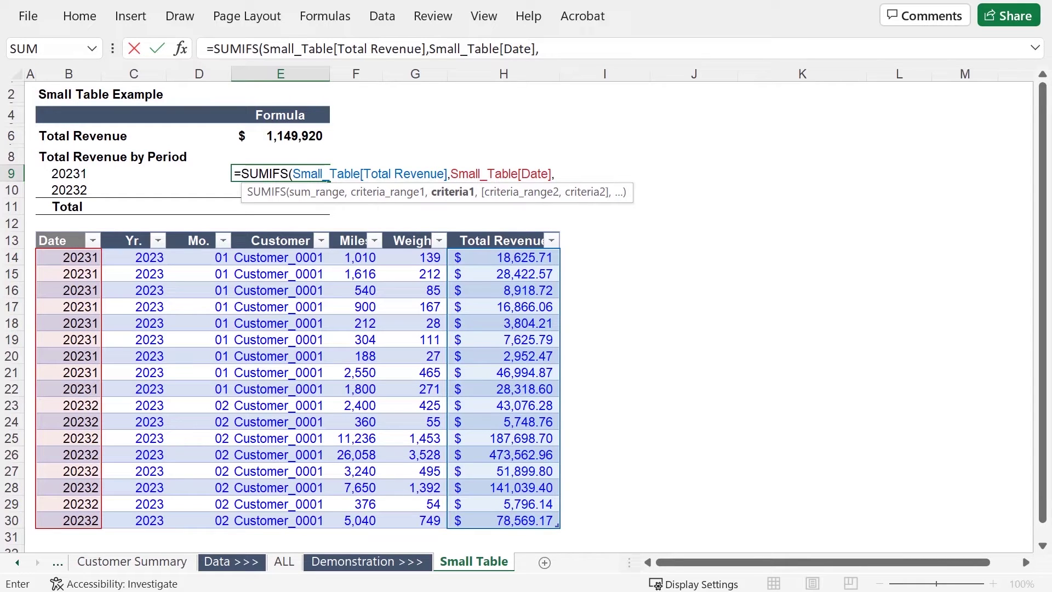
pyautogui.press('Left')
pyautogui.press('Left')
pyautogui.press('Left')
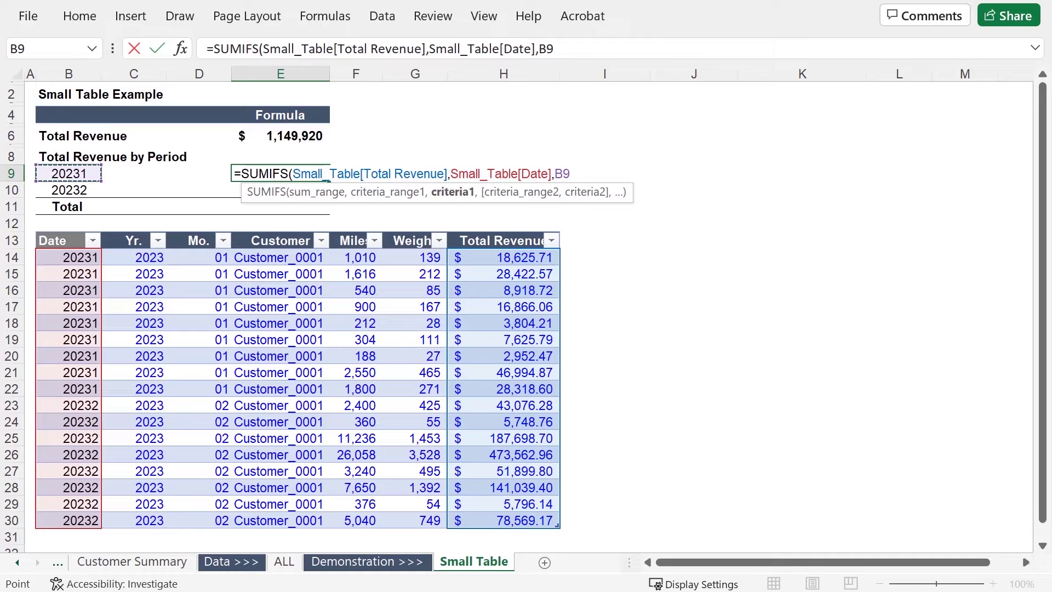
pyautogui.write(')')
pyautogui.press('Return')
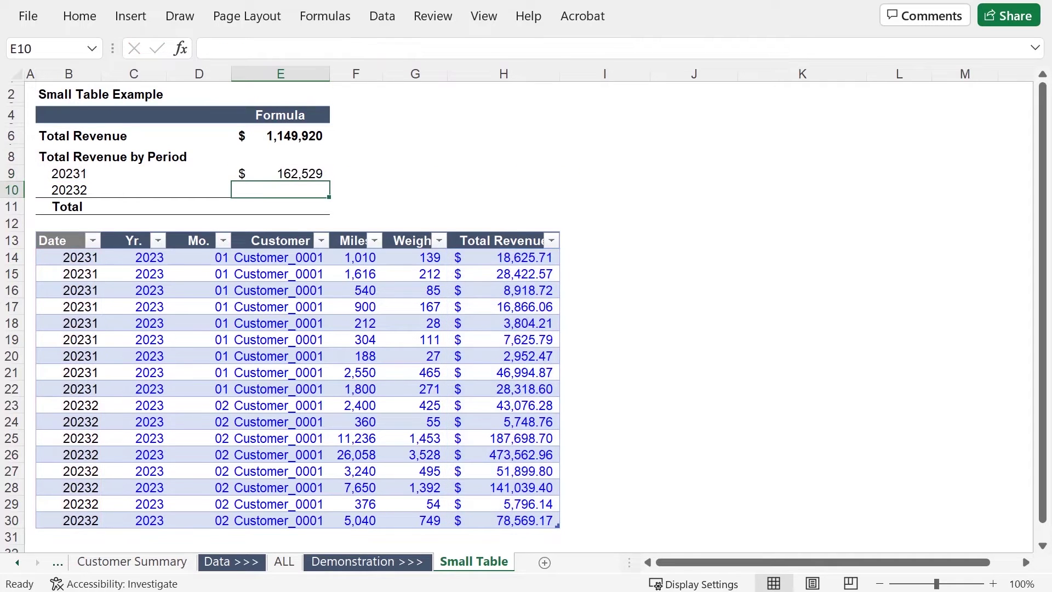
pyautogui.click(280, 173)
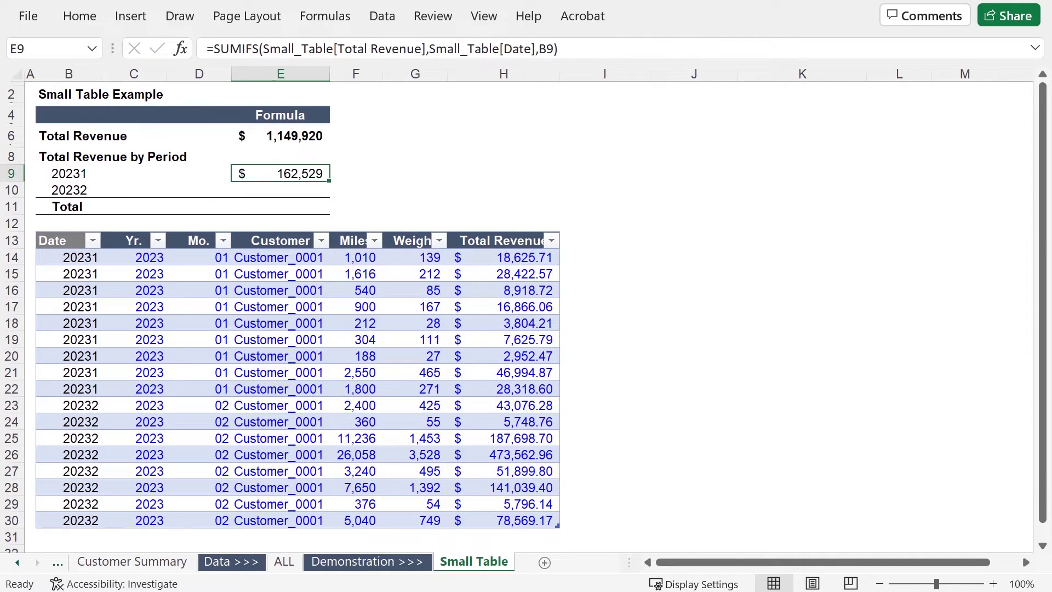
pyautogui.press('Right')
pyautogui.press('Right')
pyautogui.press('Right')
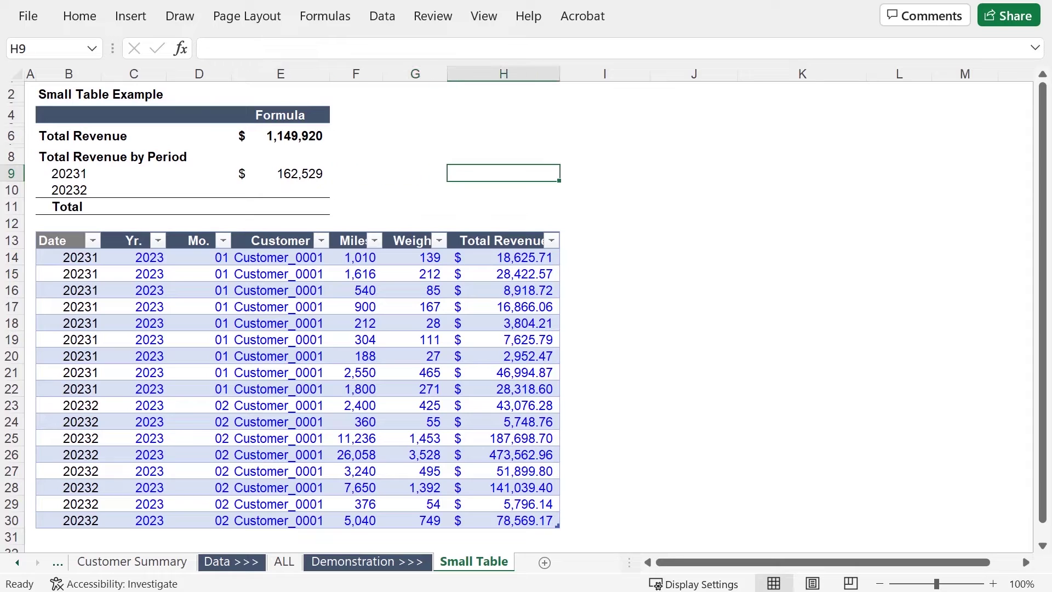
pyautogui.press('Down')
pyautogui.press('Down')
pyautogui.press('Down')
pyautogui.press('Down')
pyautogui.press('Down')
pyautogui.hotkey('shift', 'Down')
pyautogui.hotkey('shift', 'Down')
pyautogui.hotkey('shift', 'Down')
pyautogui.hotkey('shift', 'Down')
pyautogui.hotkey('shift', 'Down')
pyautogui.hotkey('shift', 'Down')
pyautogui.hotkey('shift', 'Down')
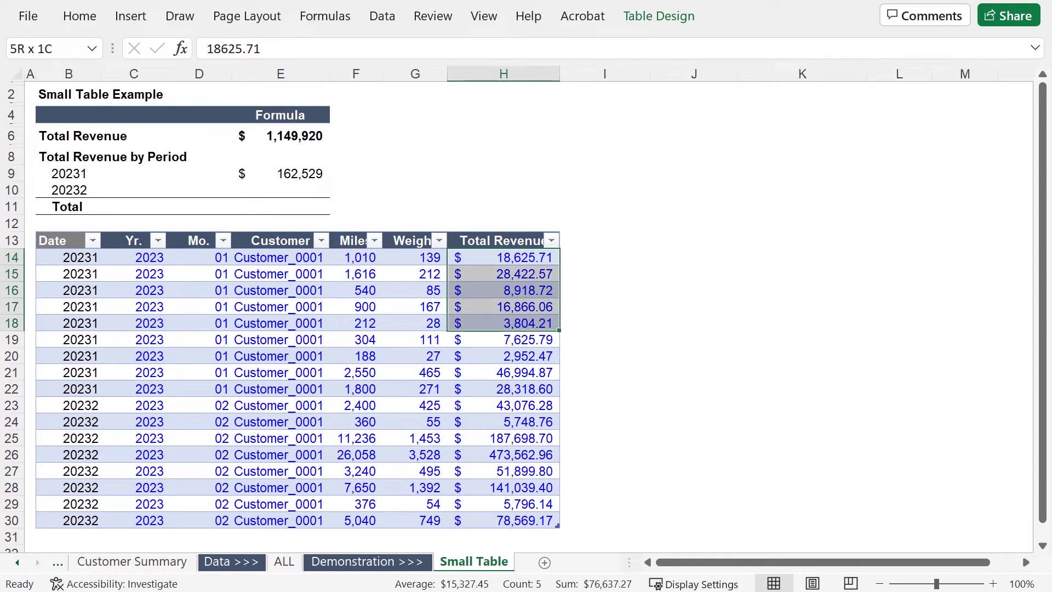
pyautogui.hotkey('shift', 'Down')
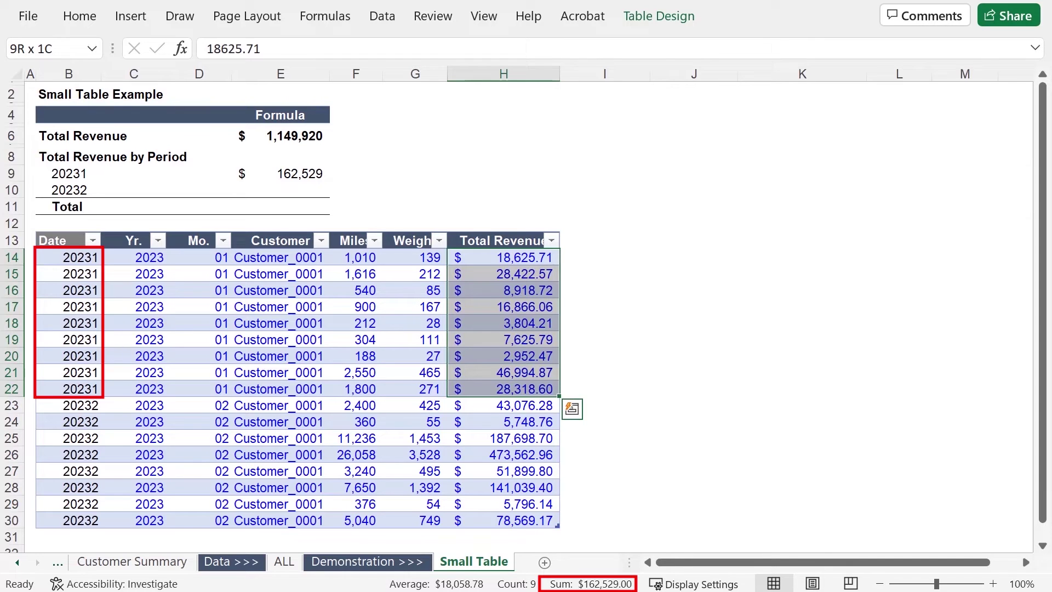
pyautogui.press('Up')
pyautogui.press('Up')
pyautogui.press('Up')
pyautogui.press('Up')
pyautogui.press('Up')
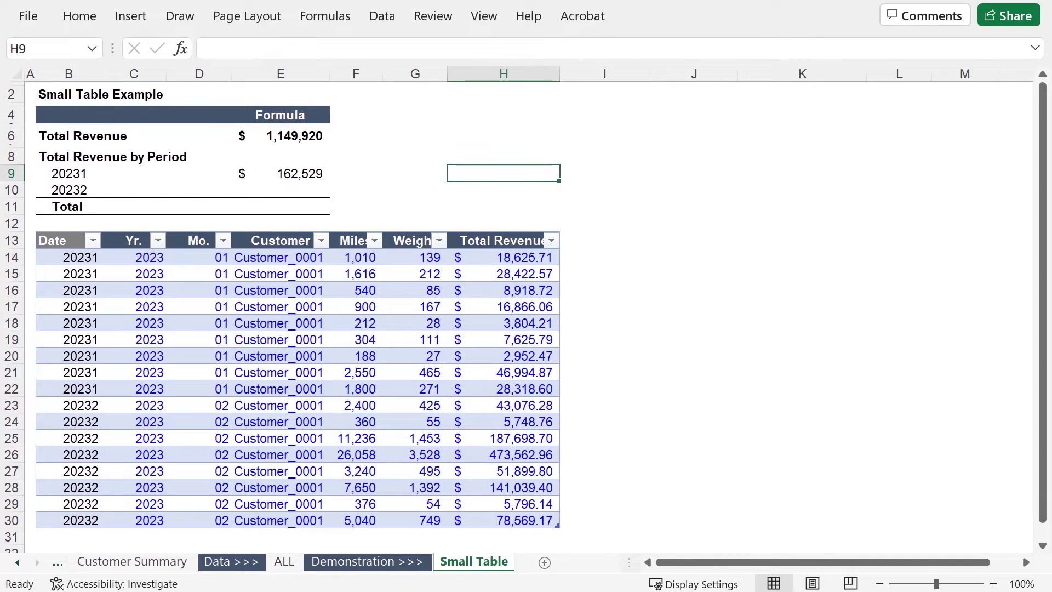
# Step: Fill the SUMIFS down to E10 for period 20232, giving $987,391
pyautogui.click(280, 173)
pyautogui.hotkey('shift', 'Down')
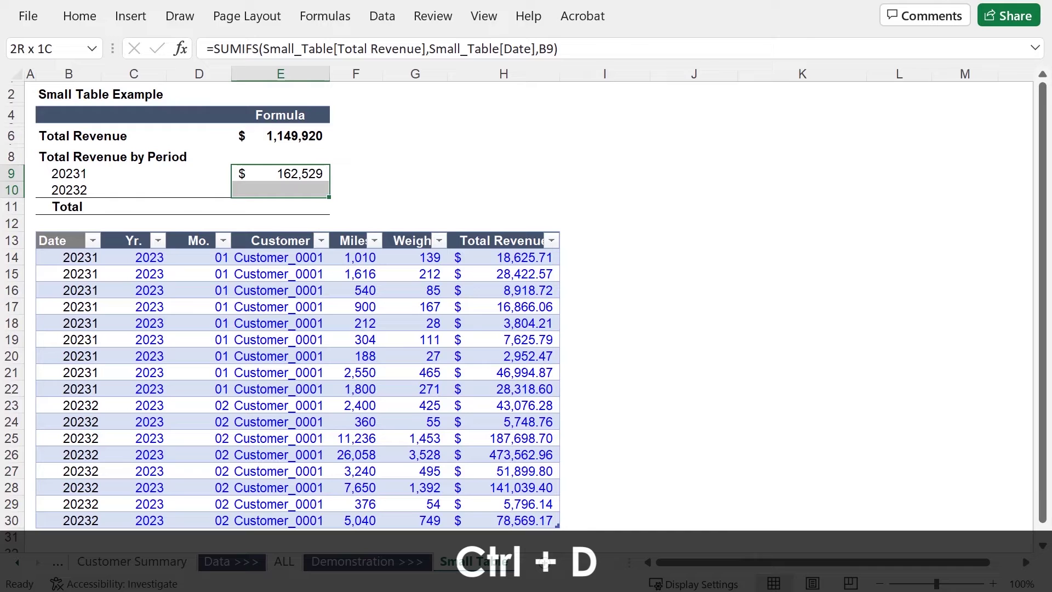
pyautogui.hotkey('ctrl', 'd')
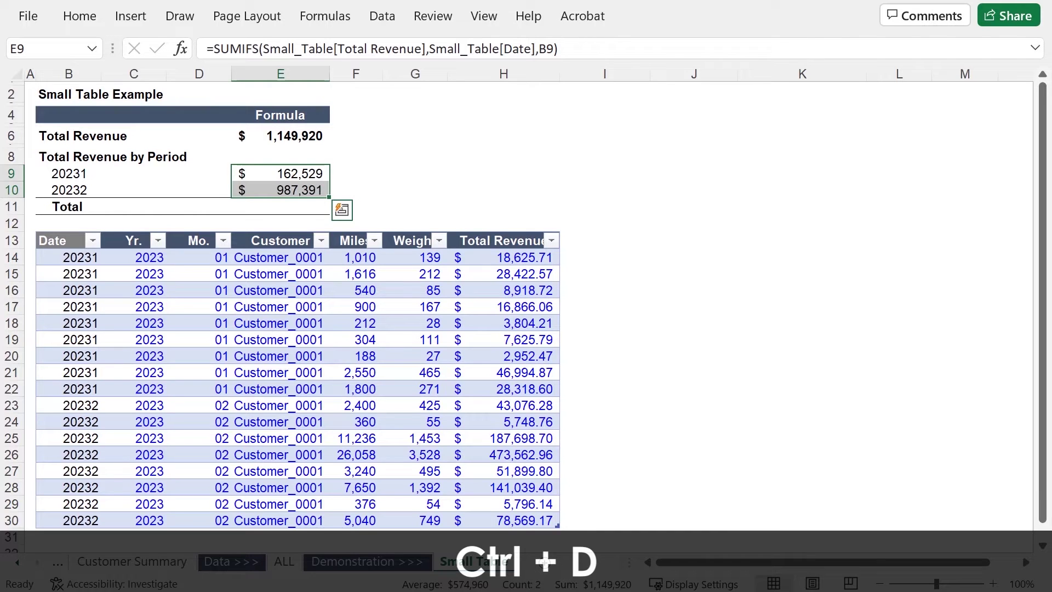
# Step: Enter =SUM(E9:E10) in E11, totalling $1,149,920 for both periods
pyautogui.press('Down')
pyautogui.press('Down')
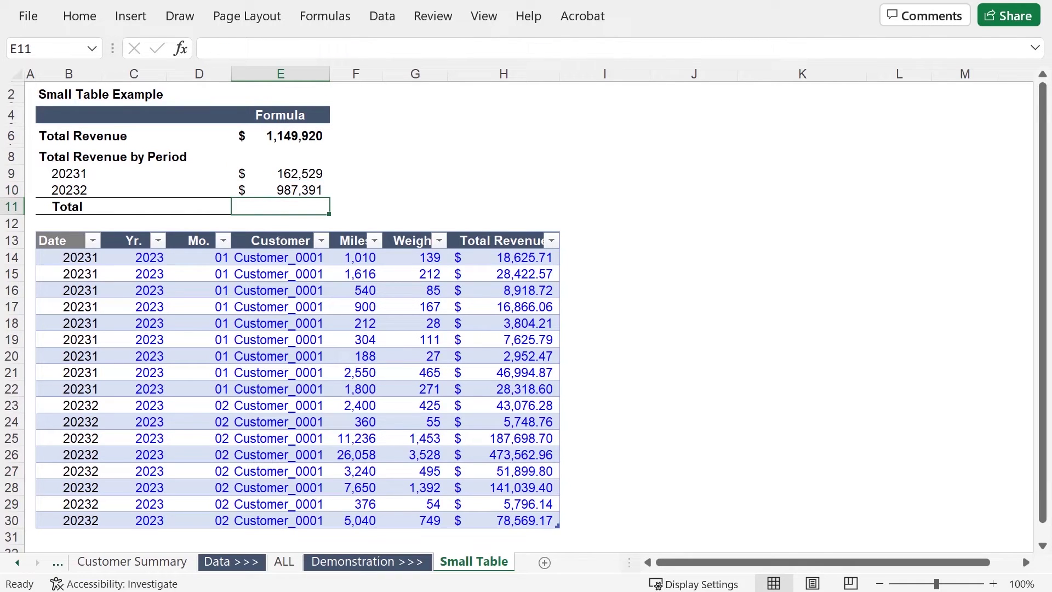
pyautogui.write('=sum(')
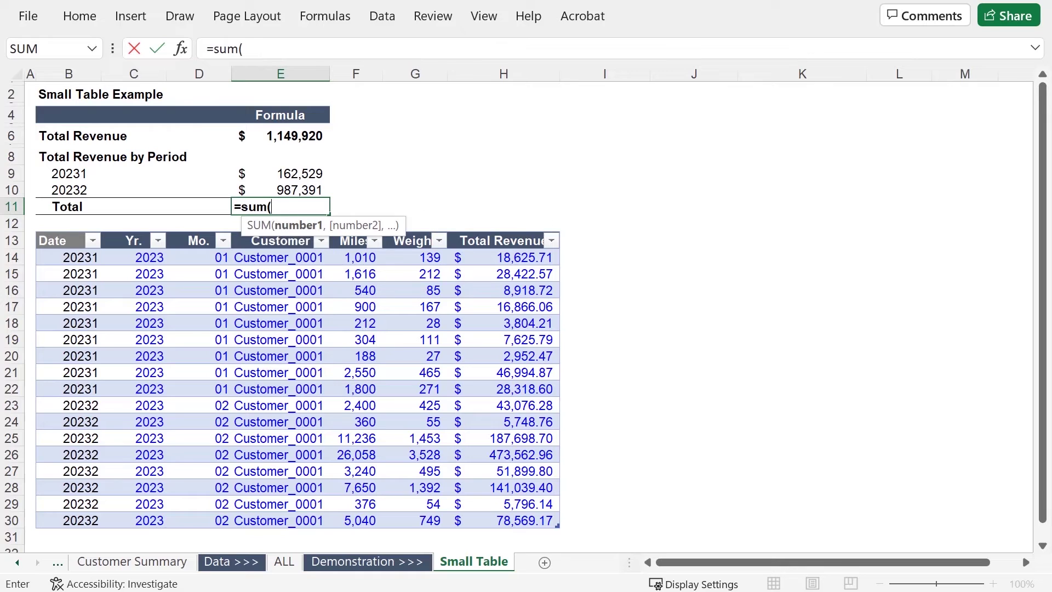
pyautogui.press('Up')
pyautogui.hotkey('shift', 'Up')
pyautogui.write(')')
pyautogui.press('Return')
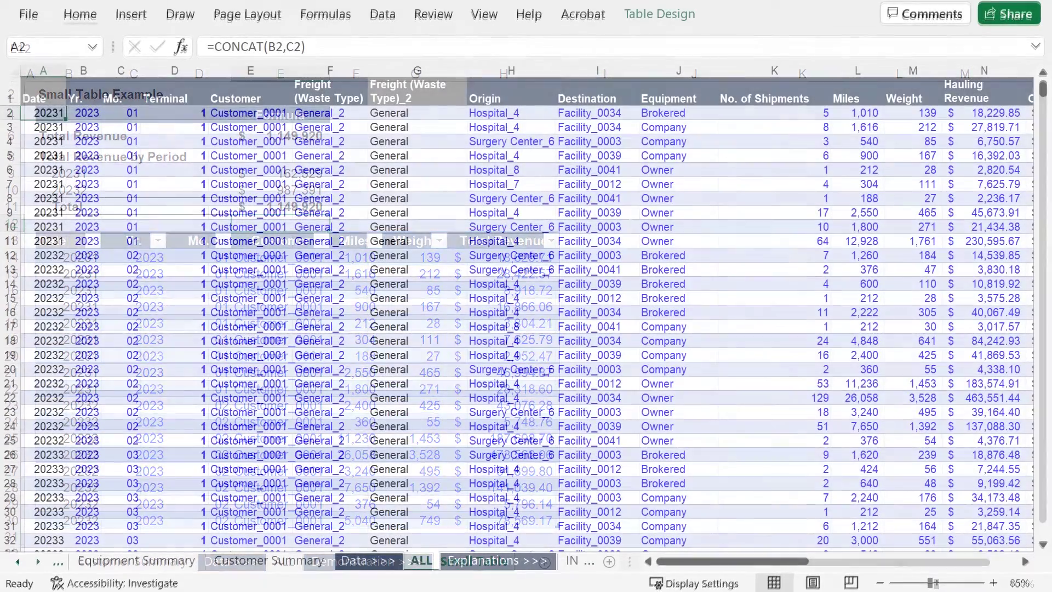
# Step: Zoom the ALL sheet to 50%, check its last row, then go to the Dashboard
pyautogui.press('alt')
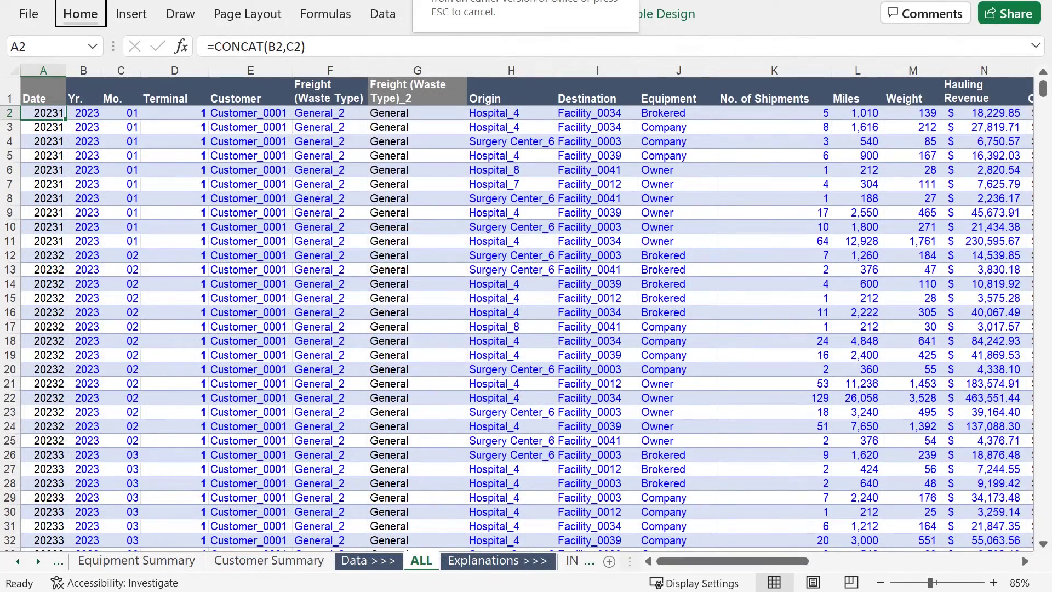
pyautogui.write('z50')
pyautogui.press('Return')
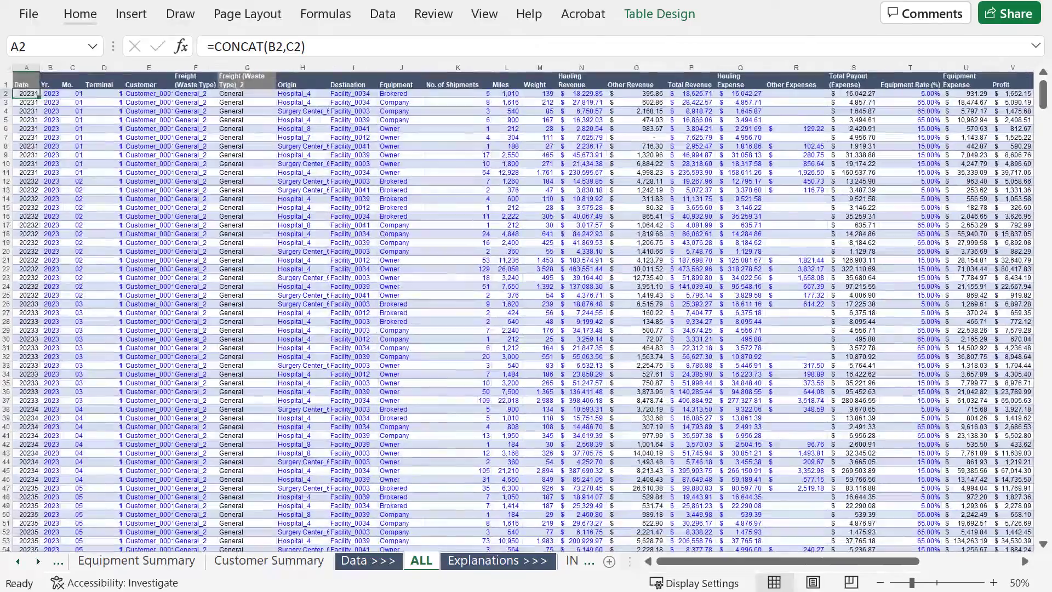
pyautogui.hotkey('ctrl', 'Down')
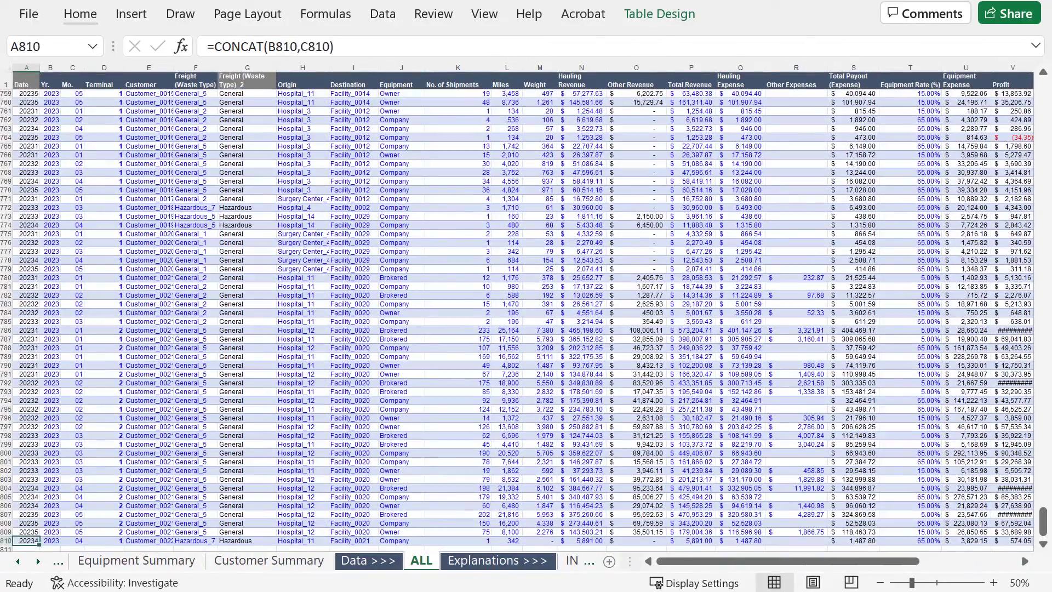
pyautogui.hotkey('ctrl', 'Up')
pyautogui.press('Down')
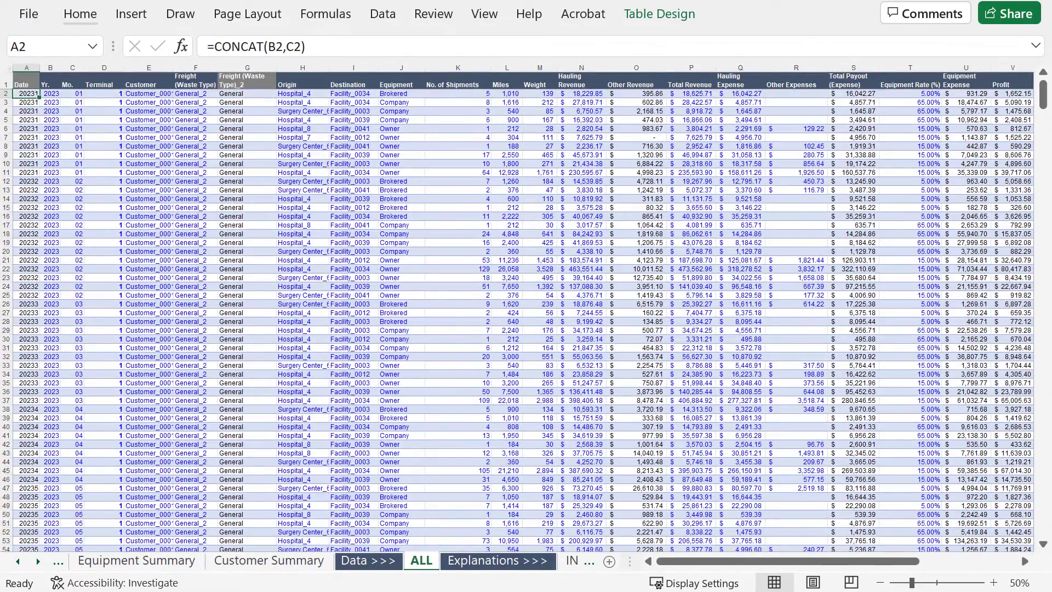
pyautogui.hotkey('ctrl', 'pageup')
pyautogui.hotkey('ctrl', 'pageup')
pyautogui.hotkey('ctrl', 'pageup')
pyautogui.hotkey('ctrl', 'pageup')
pyautogui.hotkey('ctrl', 'pageup')
pyautogui.hotkey('ctrl', 'pageup')
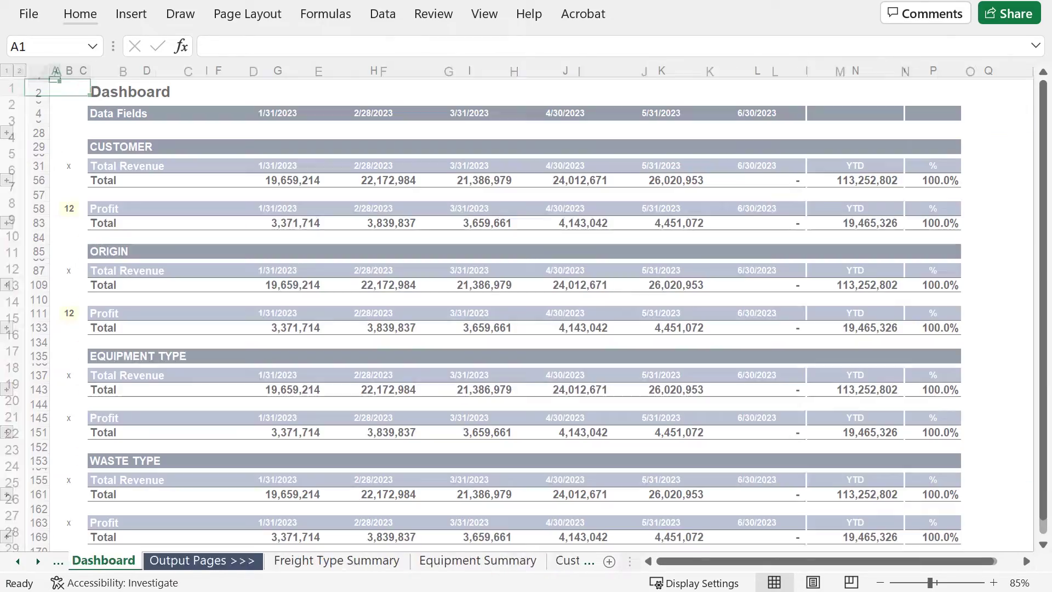
# Step: Expand the CUSTOMER and ORIGIN Total Revenue and Profit groups
pyautogui.click(7, 180)
pyautogui.scroll(-7, 6, 186)
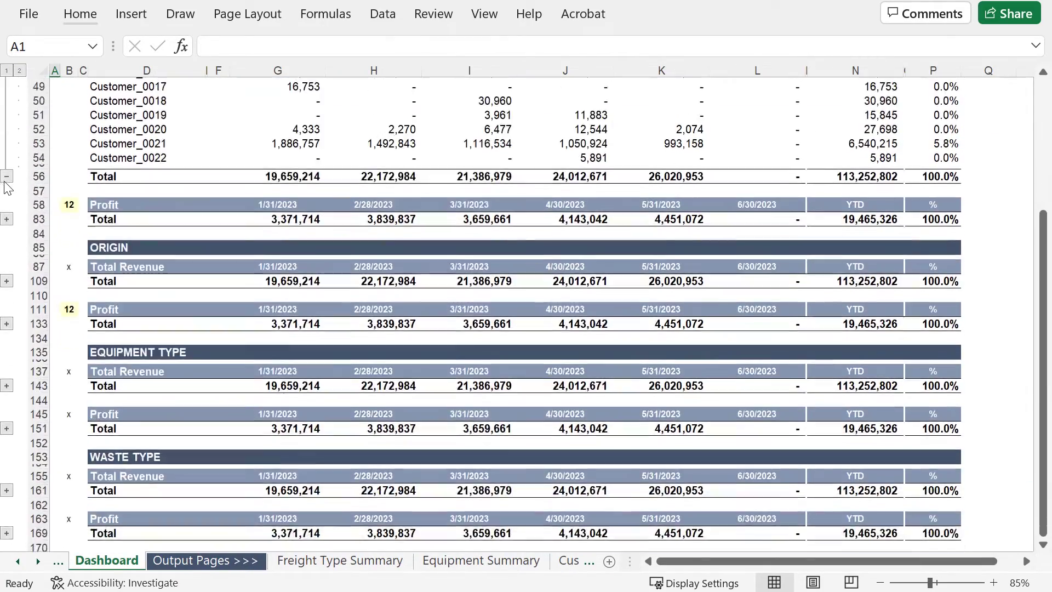
pyautogui.scroll(-1, 7, 186)
pyautogui.click(7, 176)
pyautogui.scroll(-10, 6, 183)
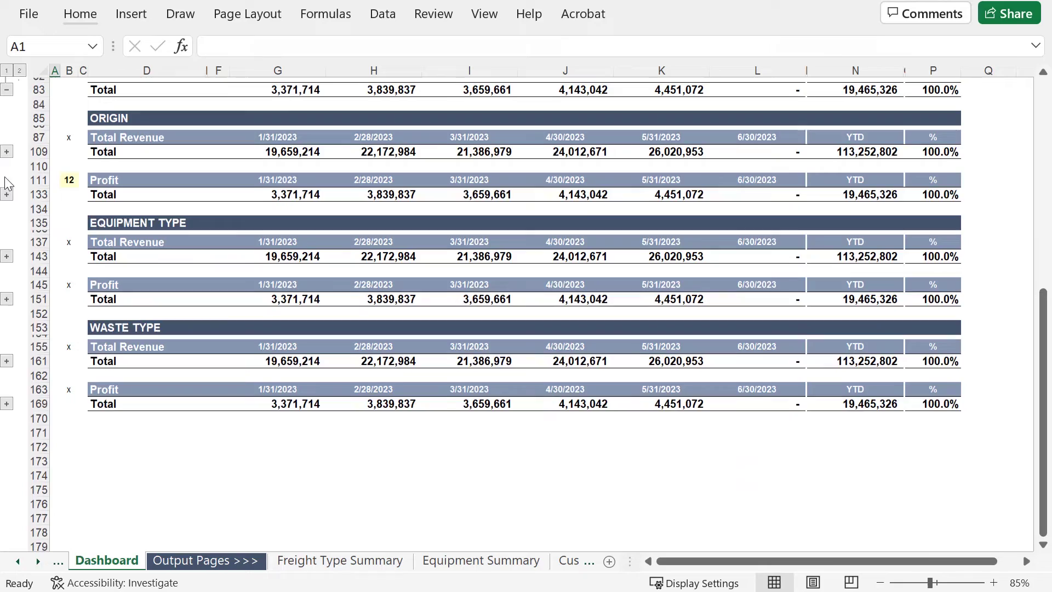
pyautogui.click(6, 151)
pyautogui.scroll(-9, 7, 137)
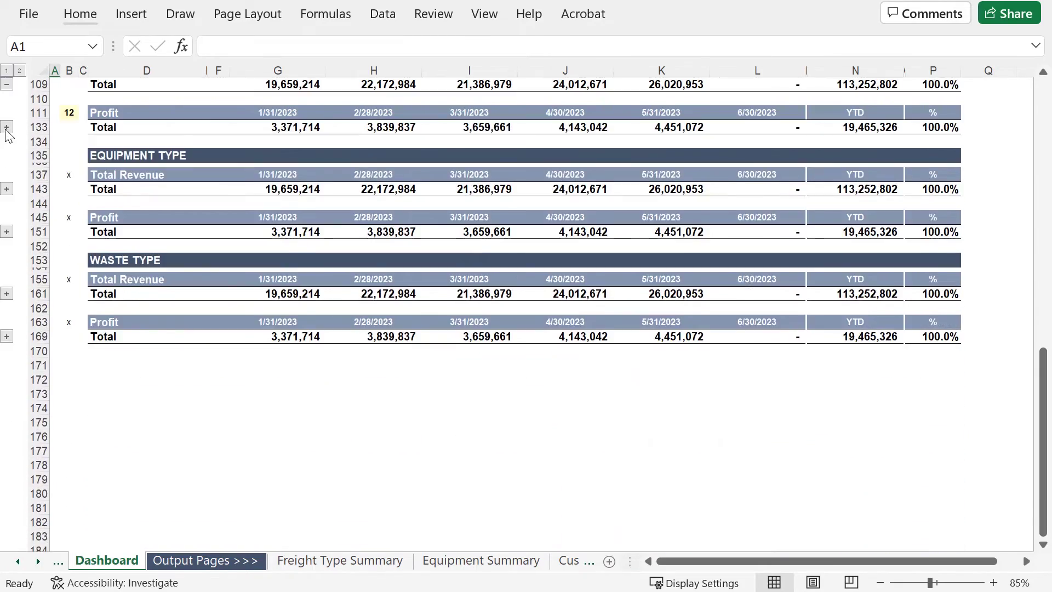
pyautogui.click(6, 129)
pyautogui.scroll(-4, 8, 207)
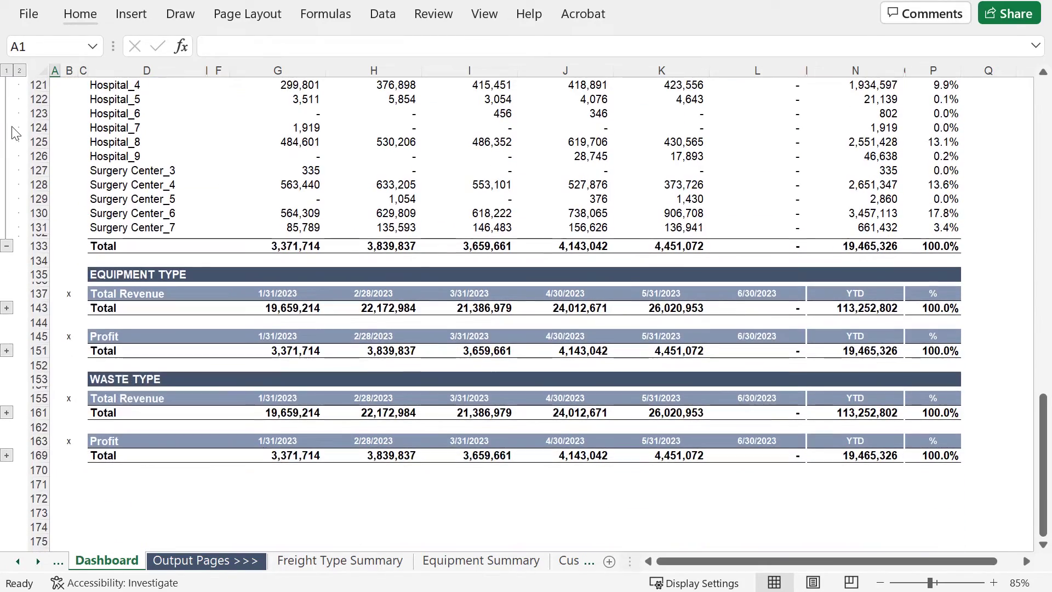
# Step: Expand the EQUIPMENT TYPE and WASTE TYPE Total Revenue and Profit groups
pyautogui.click(7, 308)
pyautogui.click(7, 404)
pyautogui.scroll(-5, 9, 329)
pyautogui.click(7, 314)
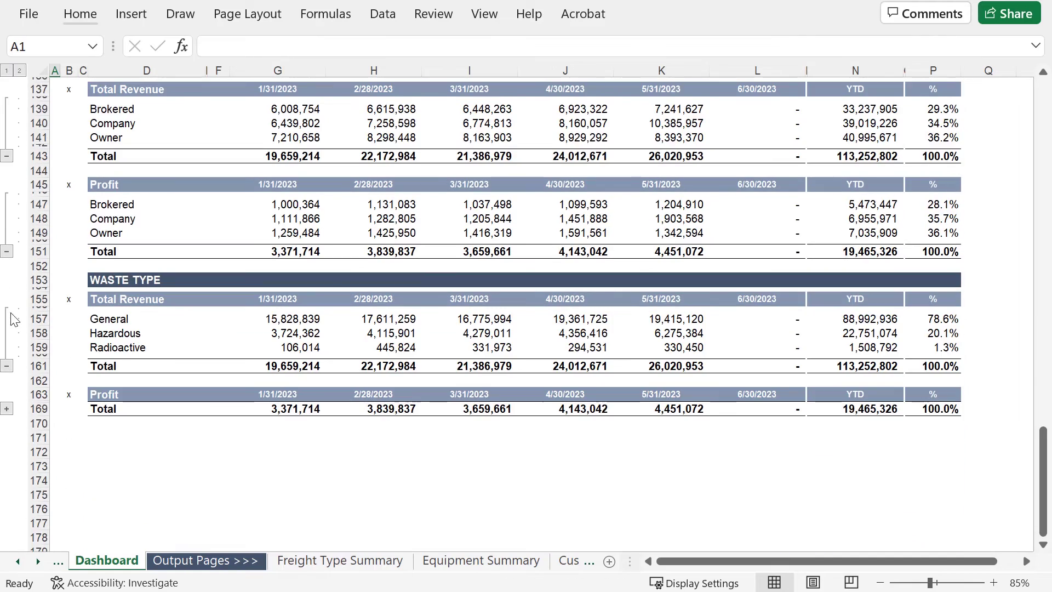
pyautogui.click(7, 409)
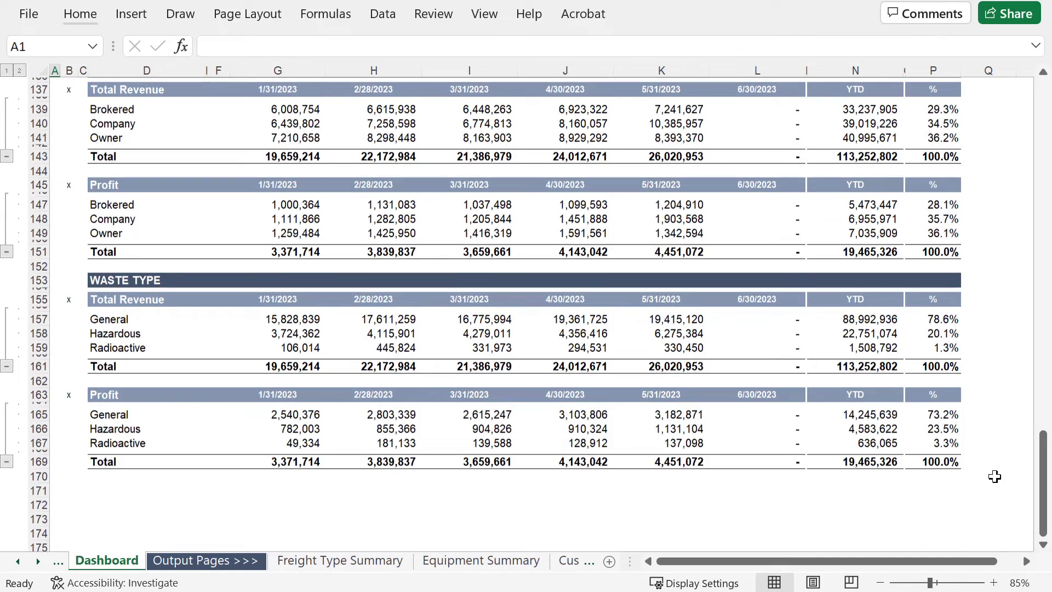
pyautogui.scroll(20, 995, 477)
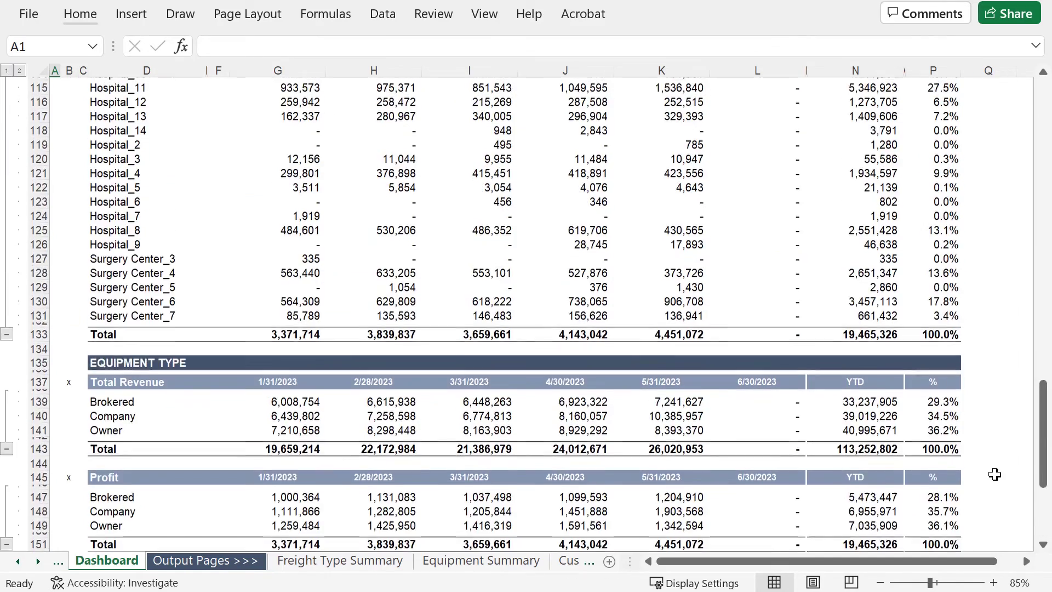
pyautogui.click(278, 185)
# Step: Apply blue gradient data bars to January customer revenue in G33:G54
pyautogui.moveTo(272, 225); pyautogui.dragTo(296, 485)
pyautogui.click(85, 18)
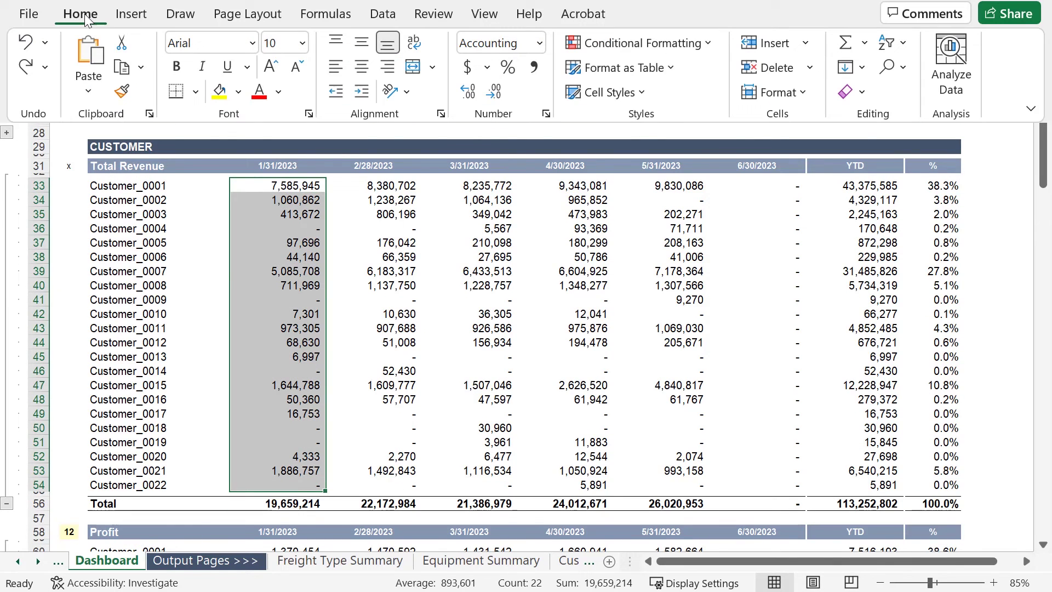
pyautogui.click(702, 47)
pyautogui.moveTo(682, 183)
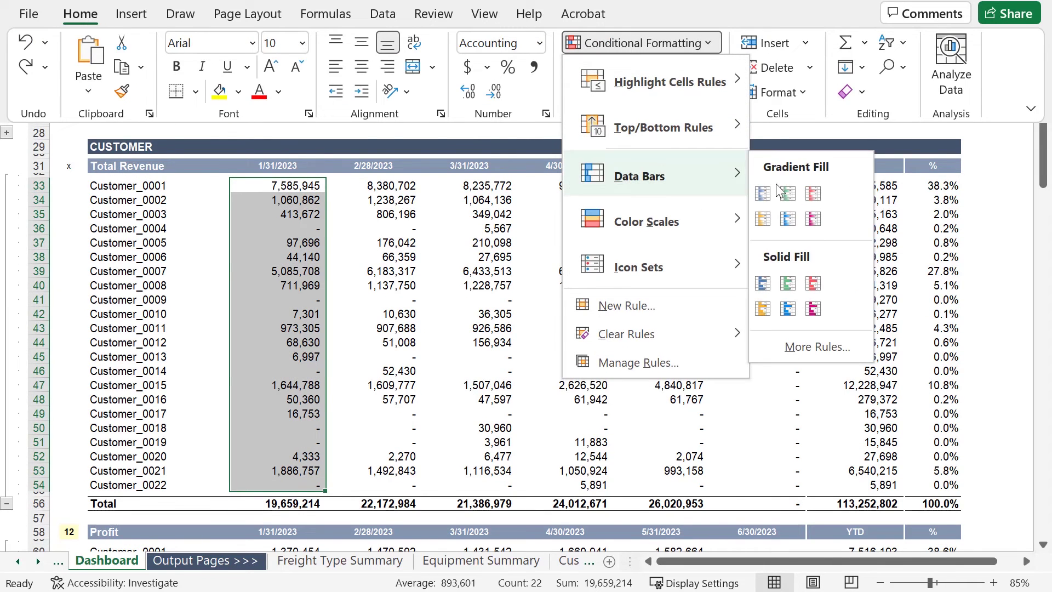
pyautogui.click(772, 195)
# Step: Paste the data bar formatting into the February through June revenue columns (H–L)
pyautogui.hotkey('ctrl', 'c')
pyautogui.press('Right')
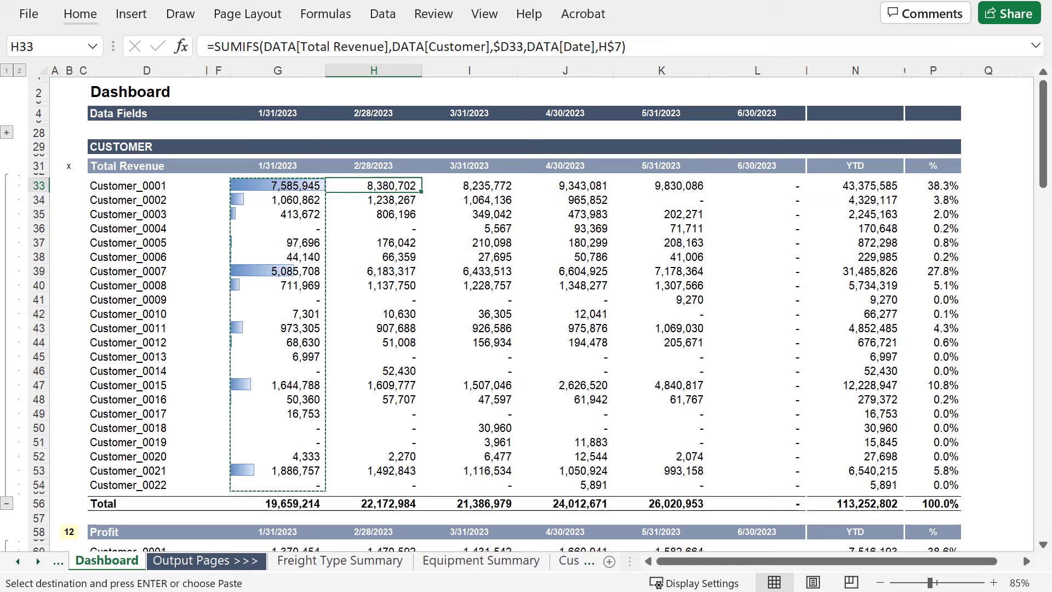
pyautogui.hotkey('ctrl', 'shift', 'Down')
pyautogui.hotkey('ctrl', 'alt', 'v')
pyautogui.press('t')
pyautogui.press('Return')
pyautogui.press('Right')
pyautogui.hotkey('ctrl', 'shift', 'Down')
pyautogui.hotkey('ctrl', 'alt', 'v')
pyautogui.press('t')
pyautogui.press('Return')
pyautogui.press('Right')
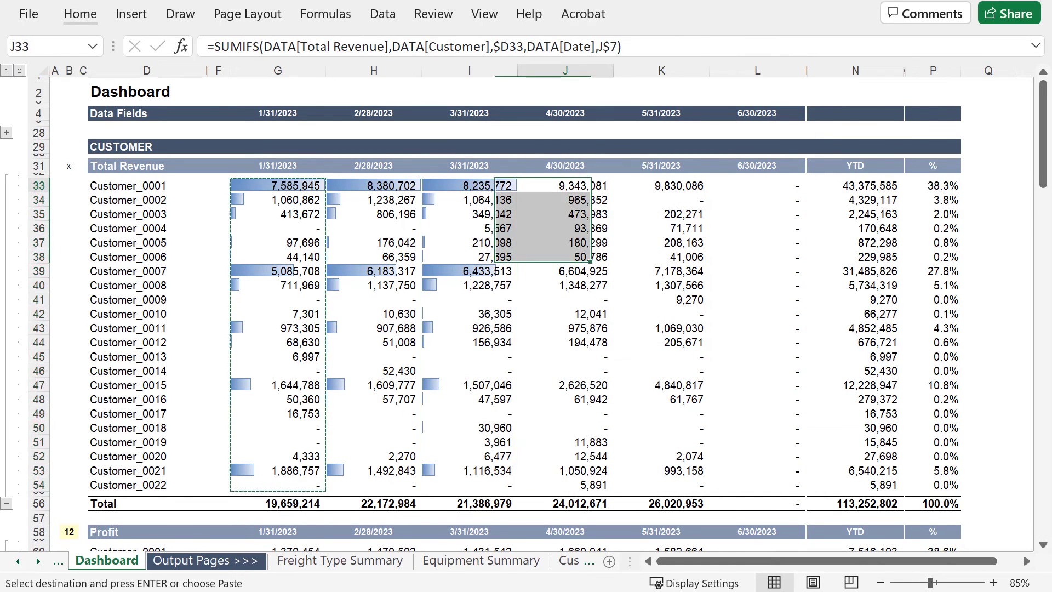
pyautogui.hotkey('ctrl', 'shift', 'Down')
pyautogui.hotkey('ctrl', 'alt', 'v')
pyautogui.press('t')
pyautogui.press('Return')
pyautogui.press('Right')
pyautogui.hotkey('ctrl', 'shift', 'Down')
pyautogui.hotkey('ctrl', 'alt', 'v')
pyautogui.press('t')
pyautogui.press('Return')
pyautogui.press('Right')
pyautogui.hotkey('ctrl', 'shift', 'Down')
pyautogui.hotkey('ctrl', 'alt', 'v')
pyautogui.press('t')
pyautogui.press('Return')
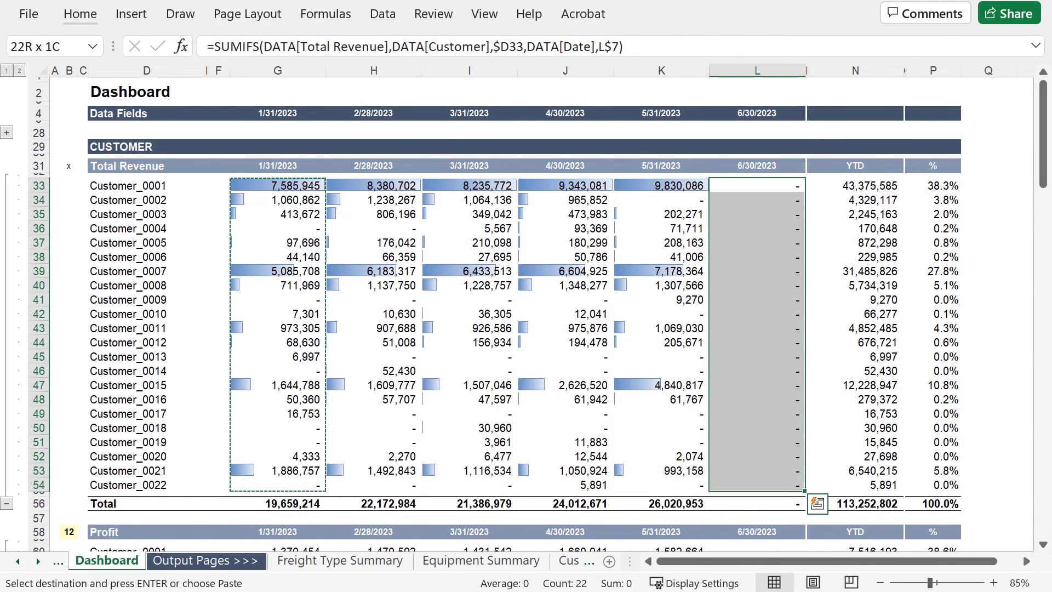